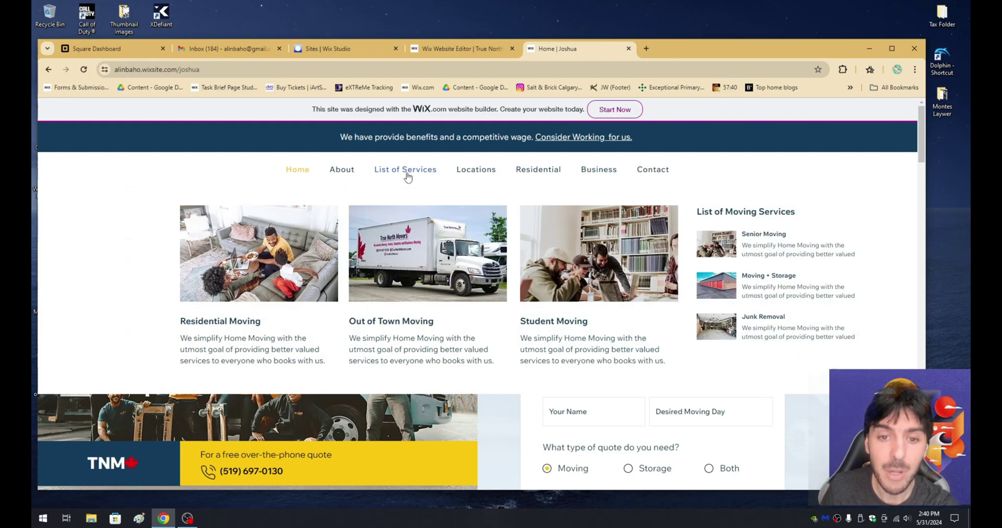
Step: Review the reference site's header, then return to the True North Movers editor
{"action": "mouse_move", "coordinate": [472, 175]}
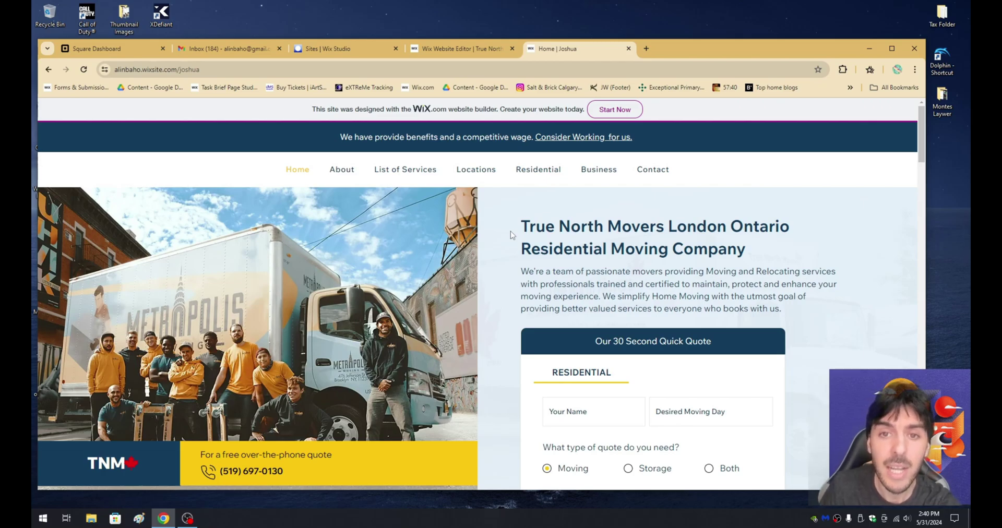
{"action": "left_click", "coordinate": [479, 51]}
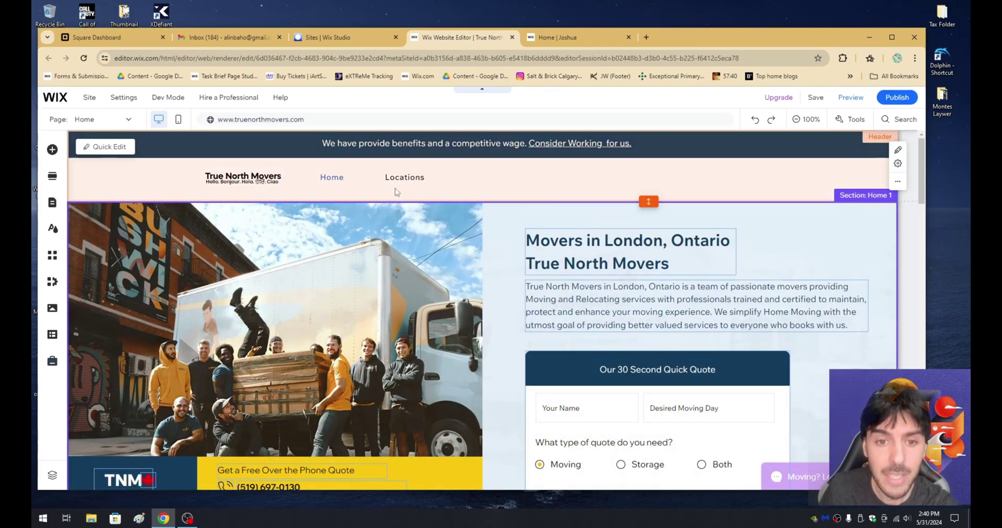
Step: Delete the header's Home/Locations menu and True North Movers logo text, then view the Sites list
{"action": "left_click", "coordinate": [359, 181]}
{"action": "key", "text": "Delete"}
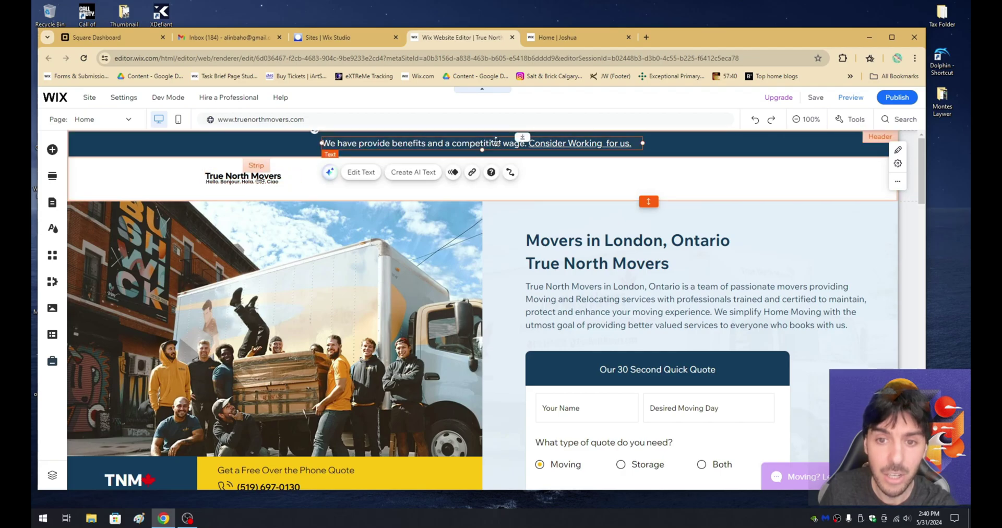
{"action": "left_click", "coordinate": [266, 182]}
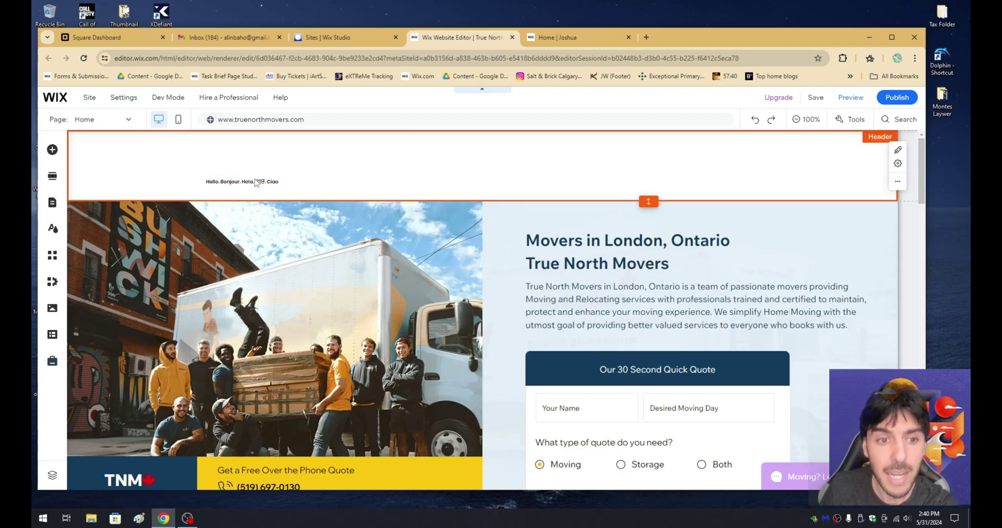
{"action": "key", "text": "Delete"}
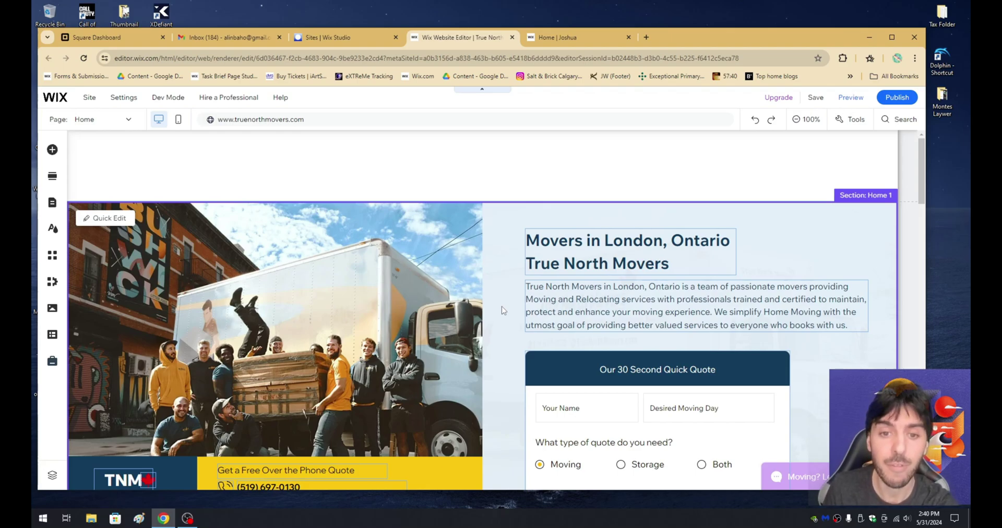
{"action": "left_click", "coordinate": [492, 182]}
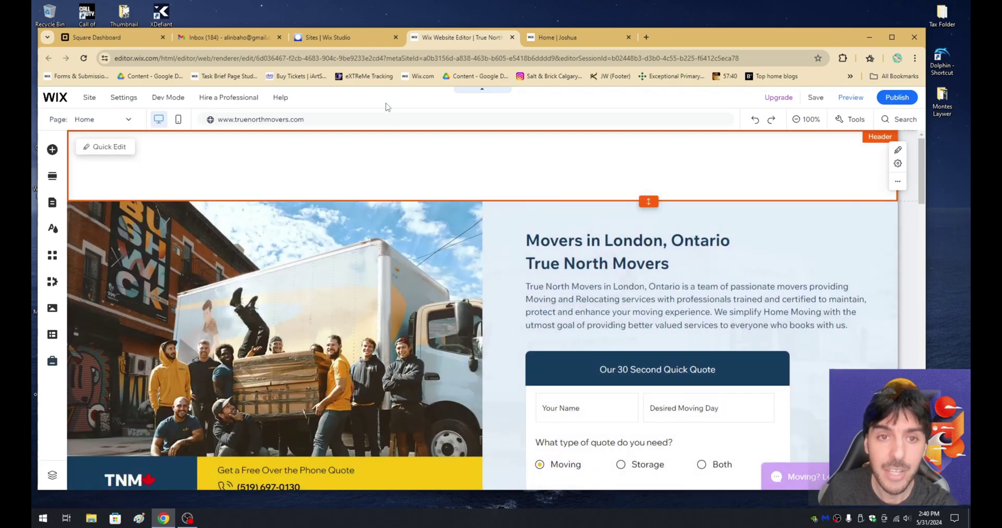
{"action": "left_click", "coordinate": [352, 37]}
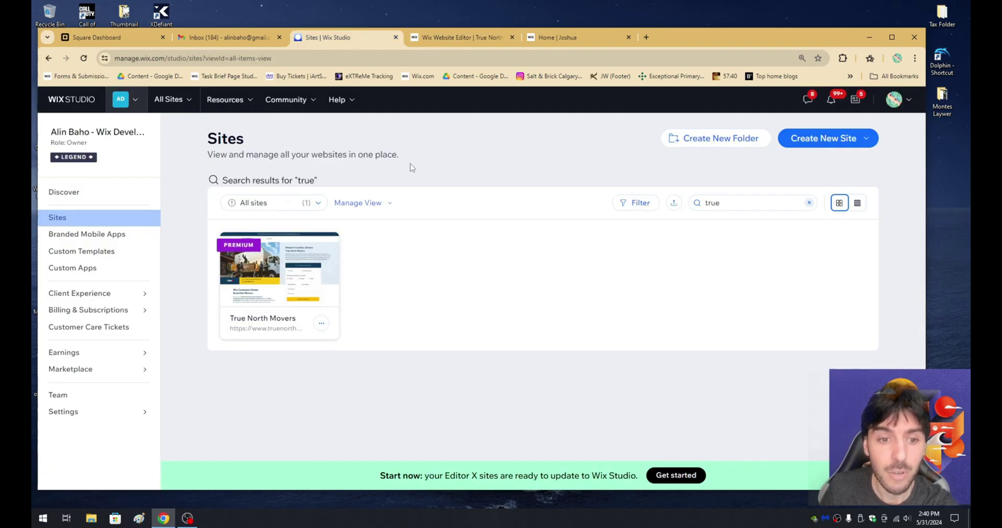
Step: Go back from the Wix Studio Sites dashboard to the True North Movers editor
{"action": "mouse_move", "coordinate": [282, 275]}
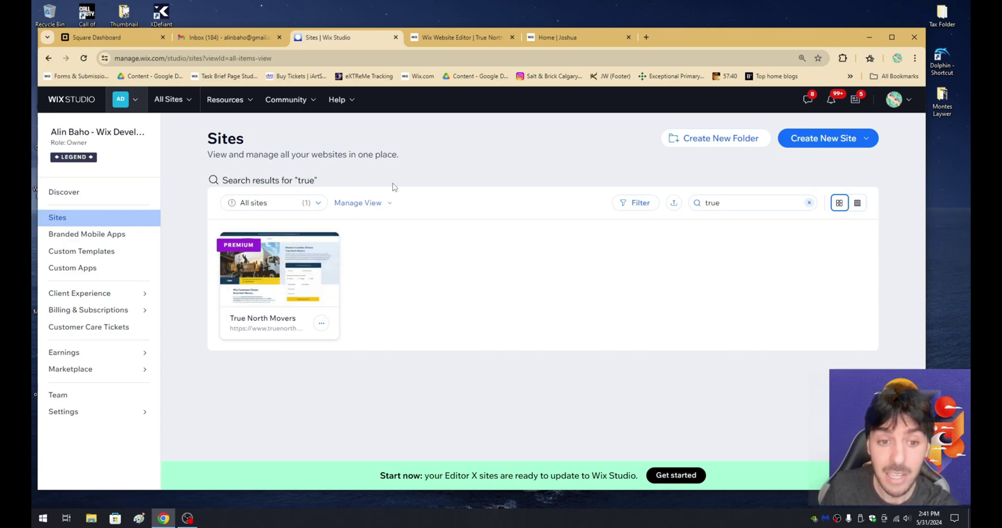
{"action": "left_click", "coordinate": [438, 39]}
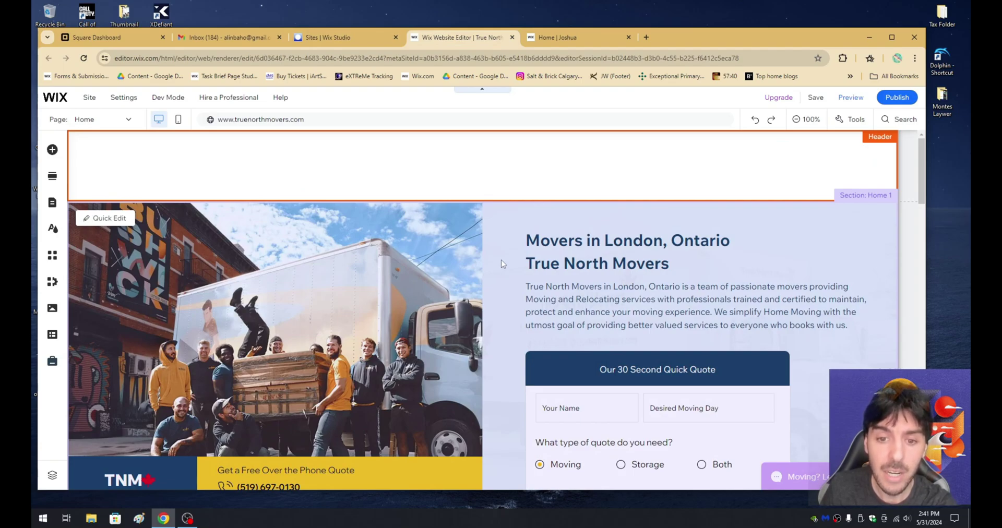
Step: Drag the empty header's bottom edge to make it taller above the hero section
{"action": "left_click", "coordinate": [423, 170]}
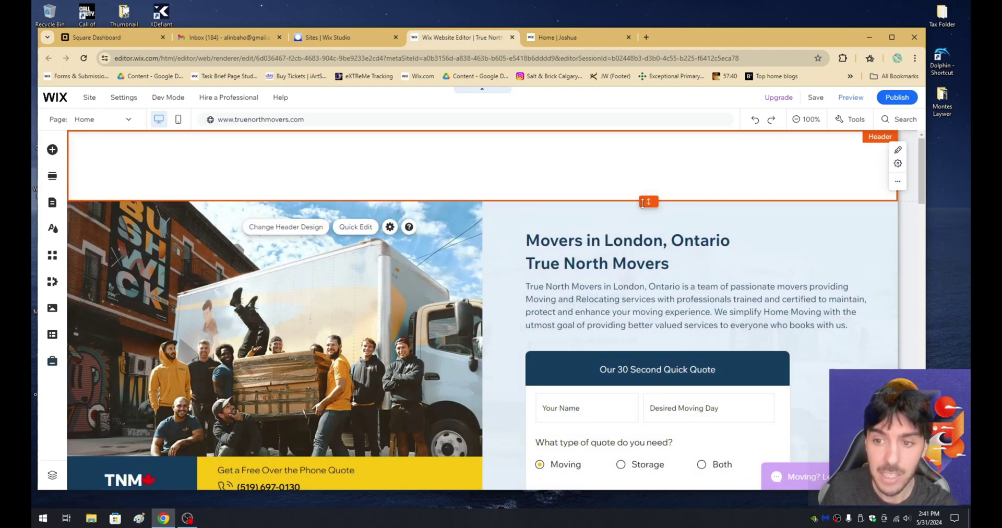
{"action": "left_click_drag", "start_coordinate": [643, 202], "coordinate": [643, 154]}
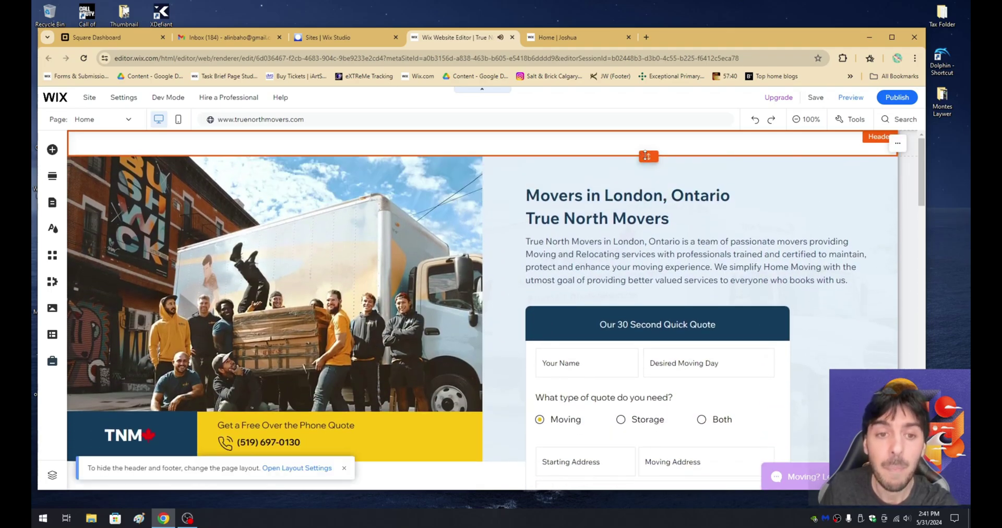
{"action": "left_click_drag", "start_coordinate": [648, 166], "coordinate": [646, 210]}
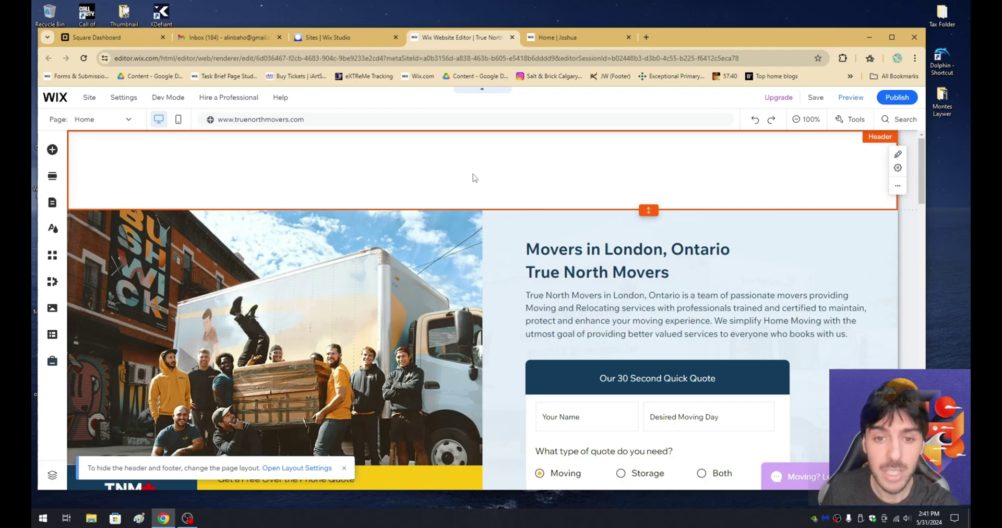
Step: Drop a Classic white strip into the header and enlarge the header to fit it
{"action": "left_click", "coordinate": [53, 150]}
{"action": "mouse_move", "coordinate": [92, 215]}
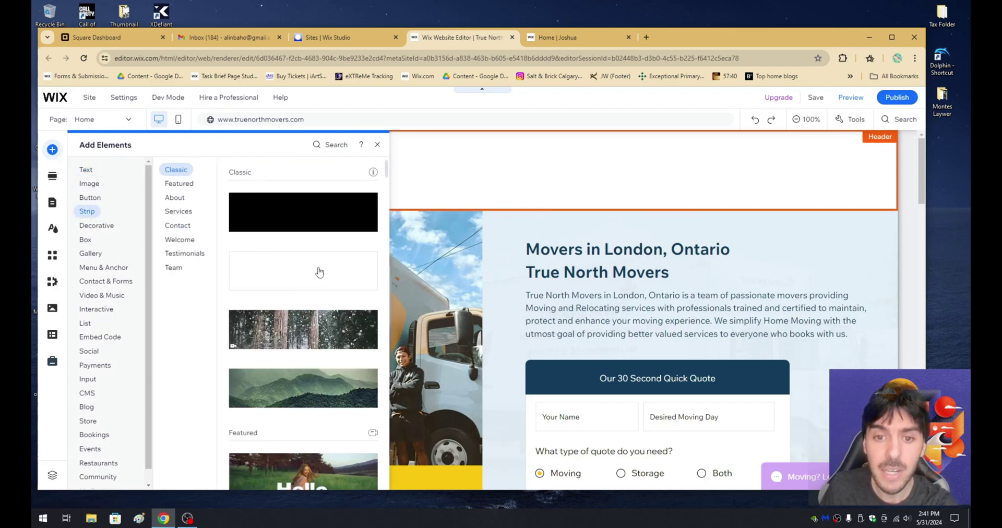
{"action": "left_click_drag", "start_coordinate": [309, 274], "coordinate": [473, 182]}
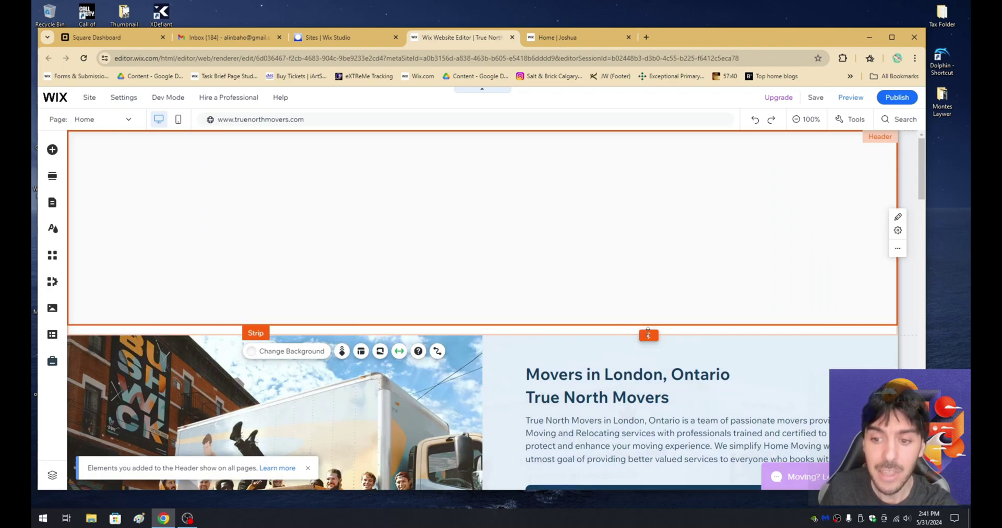
{"action": "left_click_drag", "start_coordinate": [648, 331], "coordinate": [649, 389]}
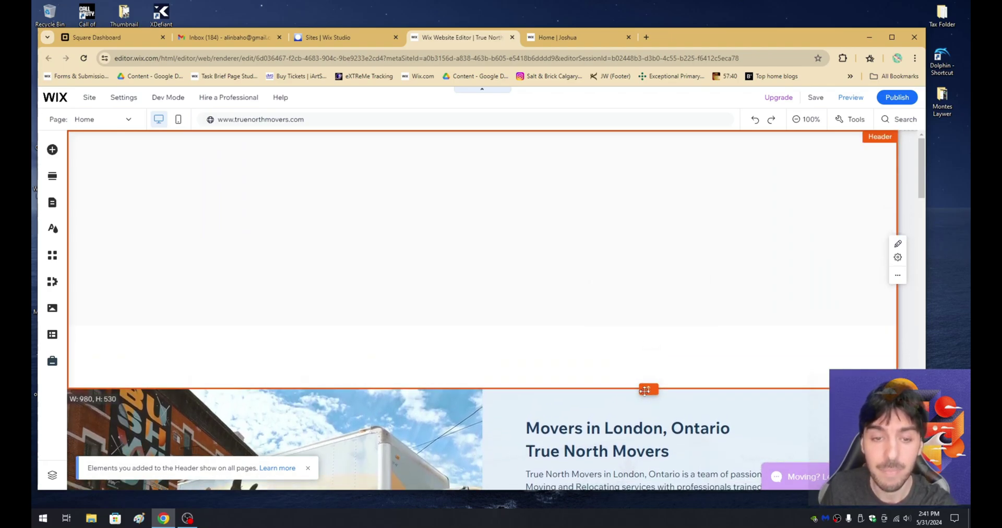
Step: Shrink the new strip to a narrow band and move it lower in the header
{"action": "left_click", "coordinate": [526, 239]}
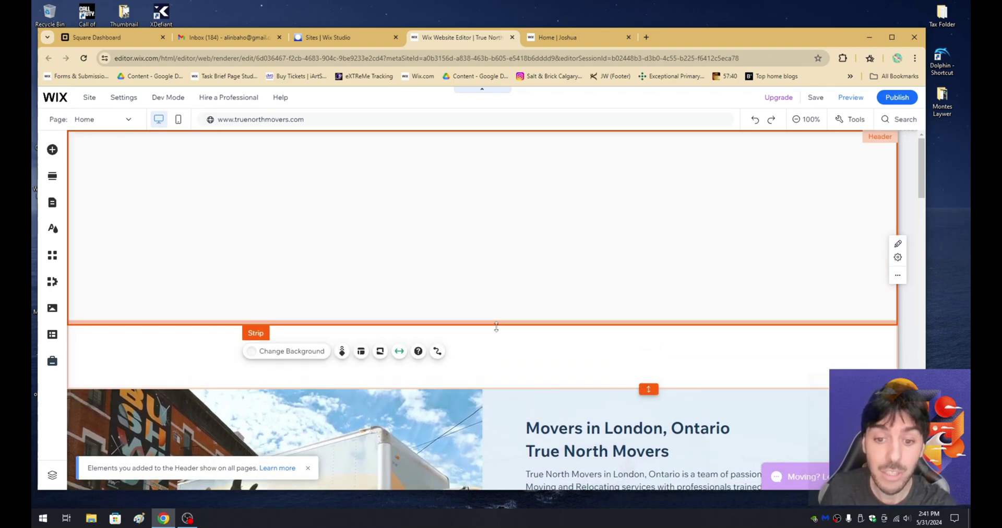
{"action": "left_click_drag", "start_coordinate": [496, 327], "coordinate": [503, 203]}
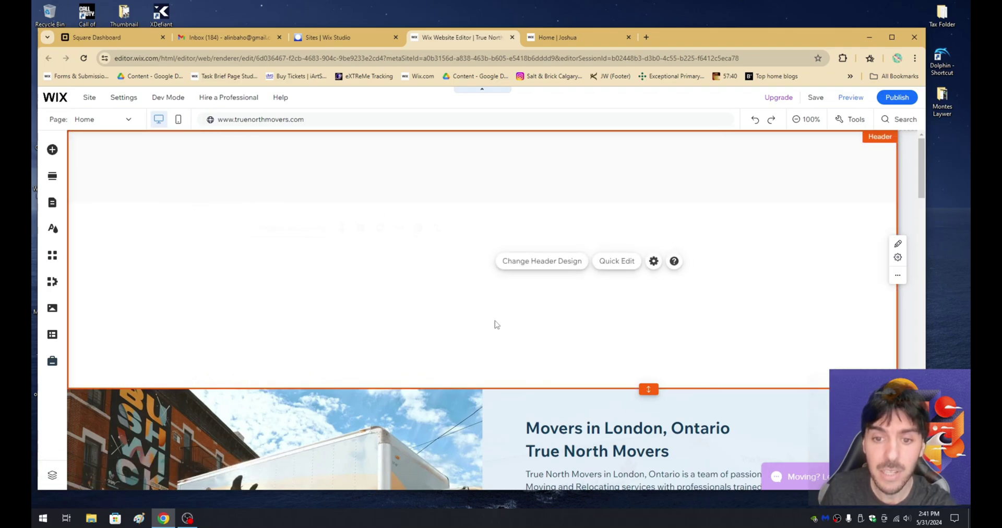
{"action": "left_click", "coordinate": [507, 219]}
{"action": "left_click_drag", "start_coordinate": [484, 171], "coordinate": [481, 235]}
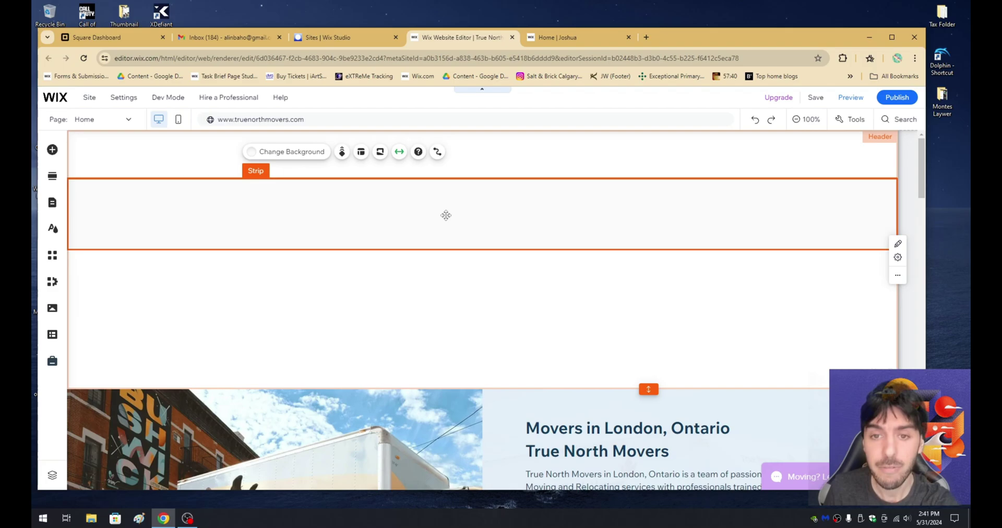
{"action": "left_click", "coordinate": [557, 37]}
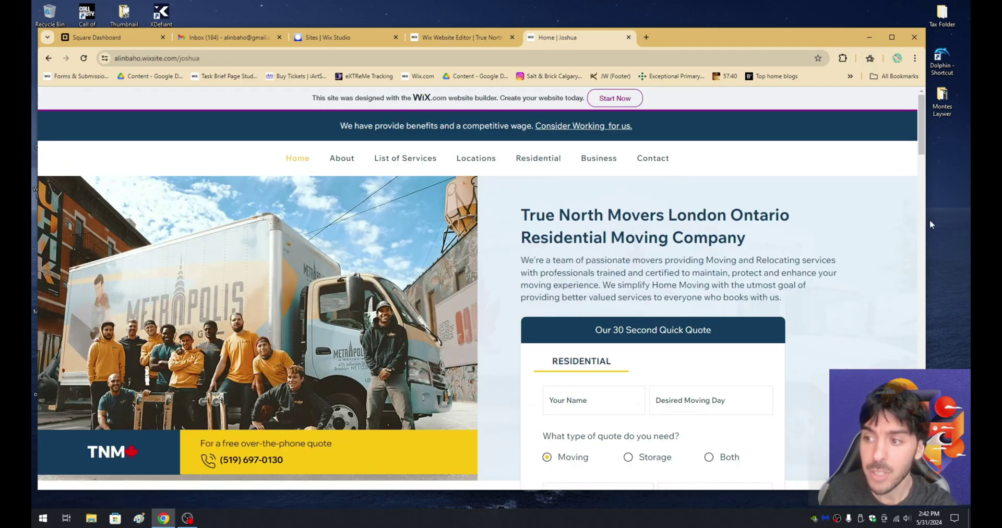
{"action": "mouse_move", "coordinate": [927, 225]}
{"action": "left_mouse_down"}
{"action": "mouse_move", "coordinate": [585, 235]}
{"action": "mouse_move", "coordinate": [924, 233]}
{"action": "left_mouse_up"}
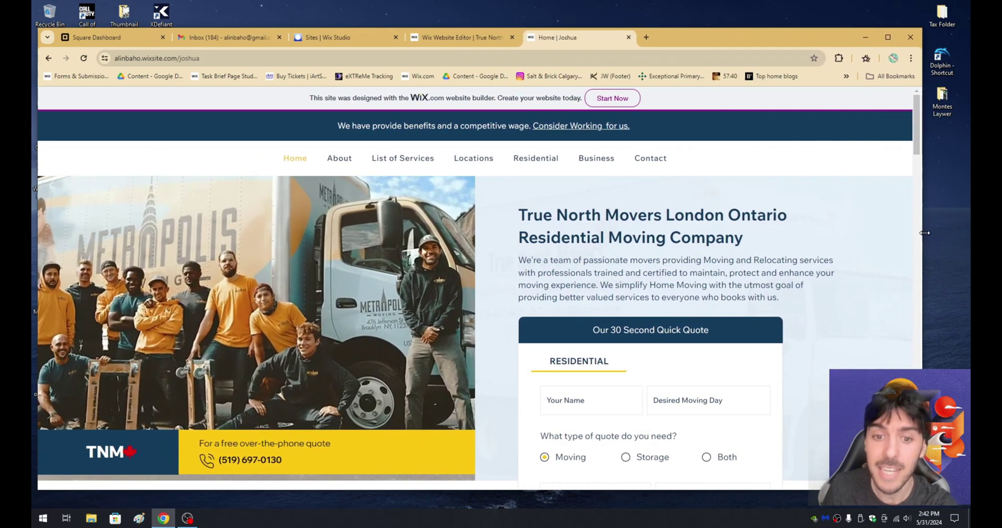
{"action": "left_click", "coordinate": [469, 38]}
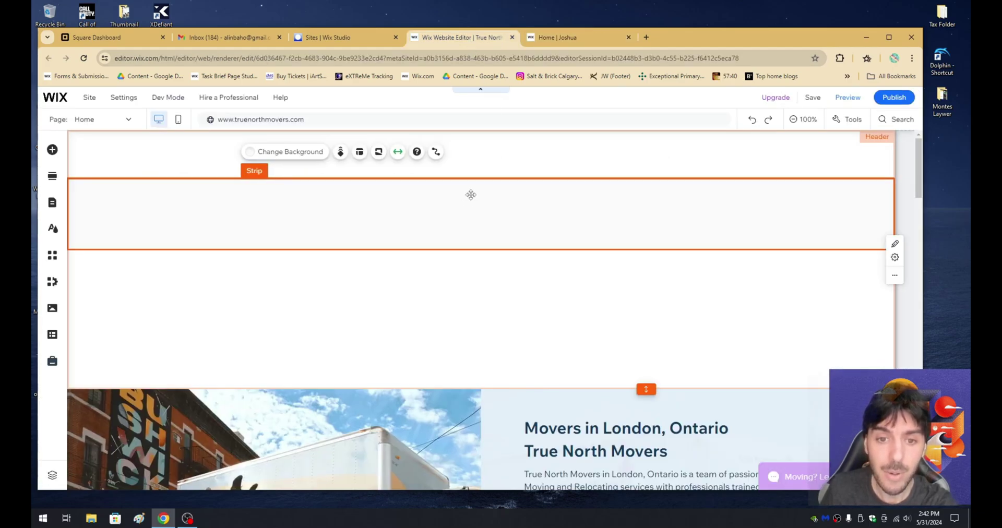
Step: Set the header strip's background to the white theme colour
{"action": "left_click", "coordinate": [275, 155]}
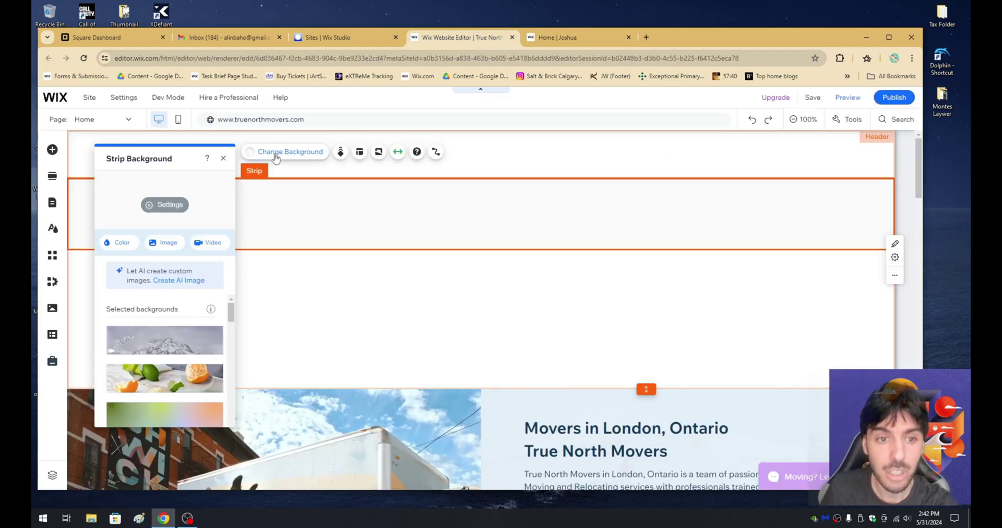
{"action": "left_click", "coordinate": [121, 242]}
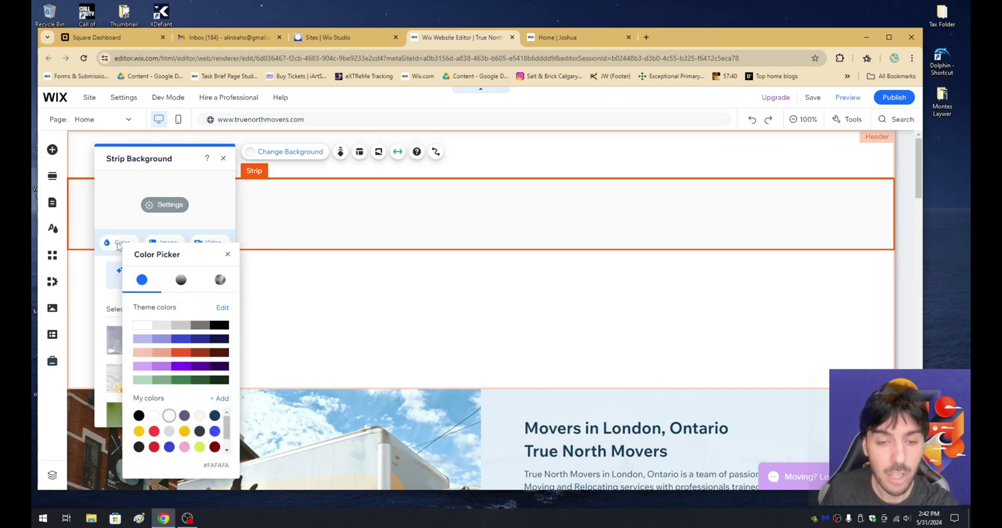
{"action": "left_click", "coordinate": [143, 325]}
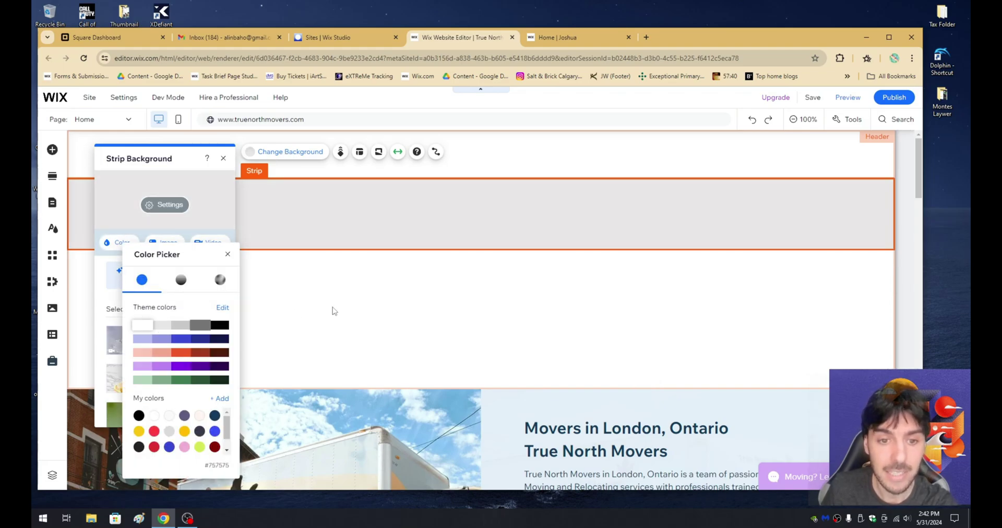
Step: Nudge the strip slightly lower inside the header
{"action": "left_click", "coordinate": [485, 217]}
{"action": "left_click_drag", "start_coordinate": [487, 208], "coordinate": [487, 226]}
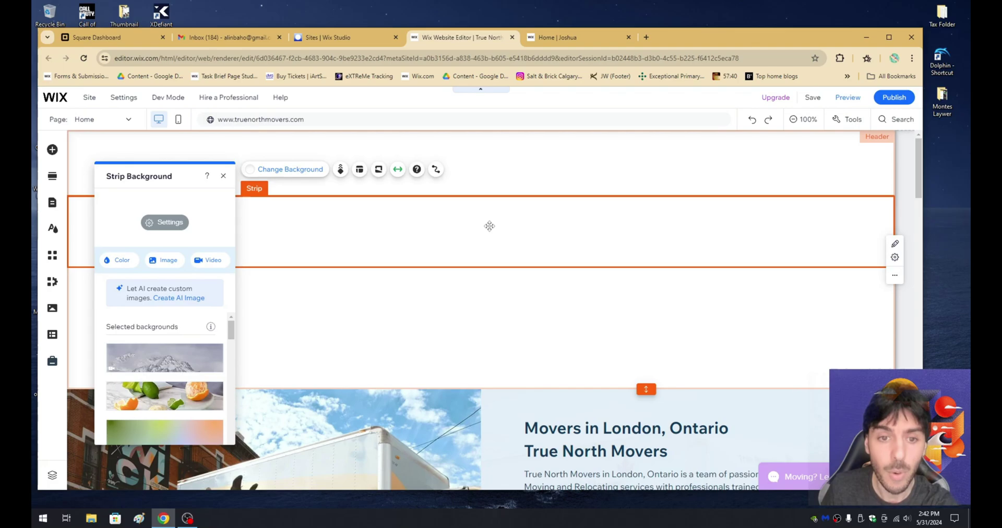
{"action": "left_click", "coordinate": [360, 170]}
Step: Split the header strip into two columns
{"action": "left_click_drag", "start_coordinate": [180, 173], "coordinate": [615, 199]}
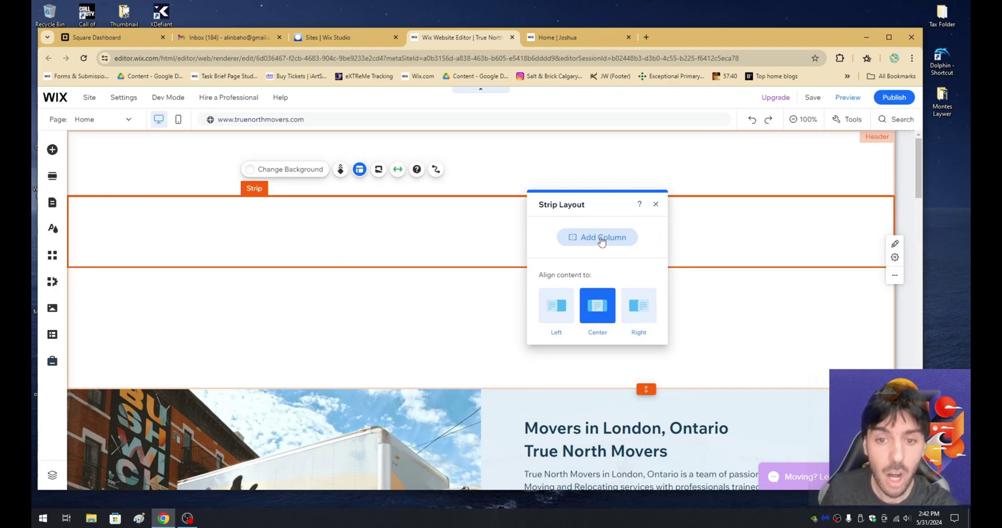
{"action": "left_click", "coordinate": [602, 239]}
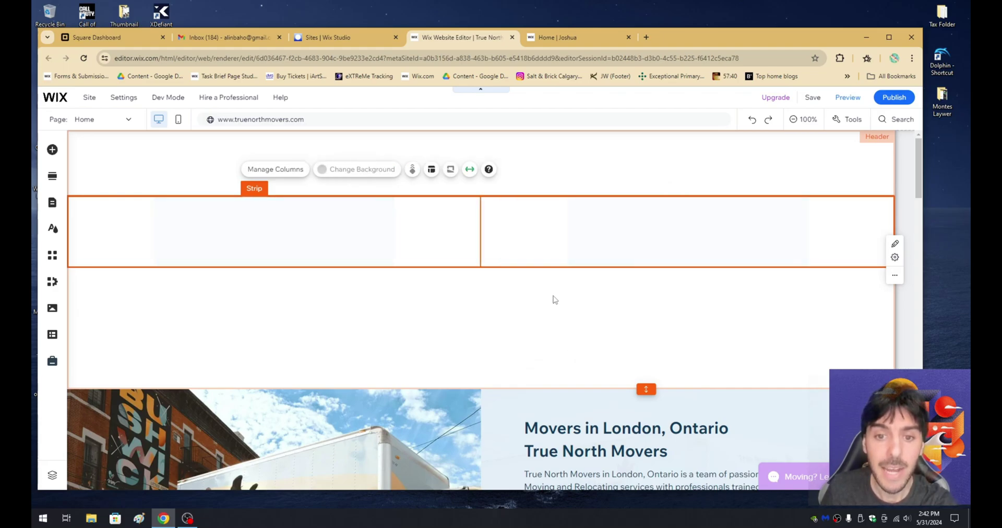
{"action": "left_click", "coordinate": [540, 232]}
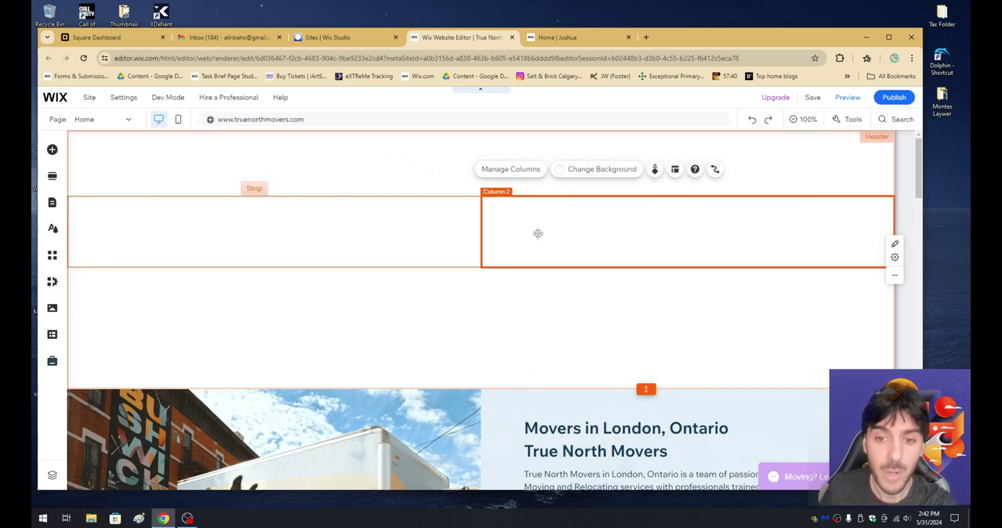
{"action": "left_click", "coordinate": [409, 238]}
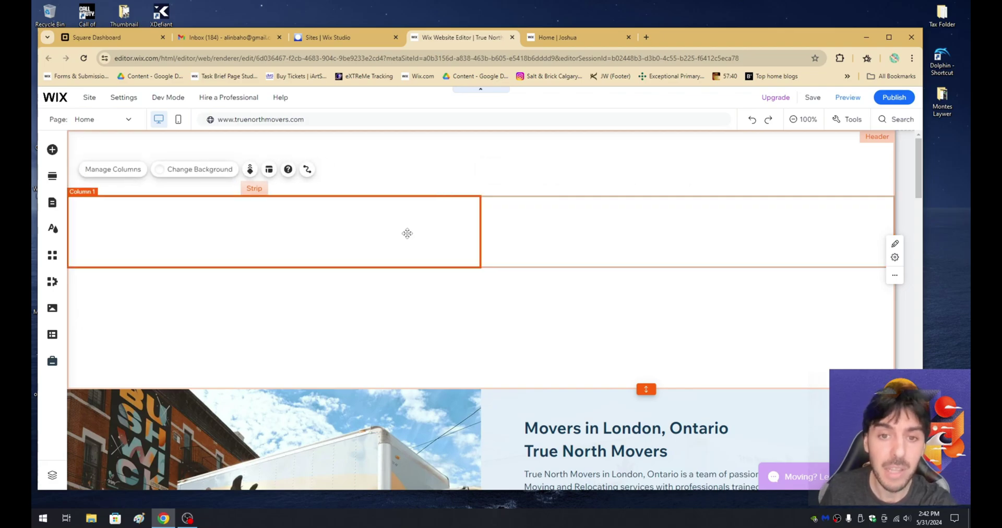
{"action": "left_click", "coordinate": [477, 289]}
{"action": "left_click", "coordinate": [469, 230]}
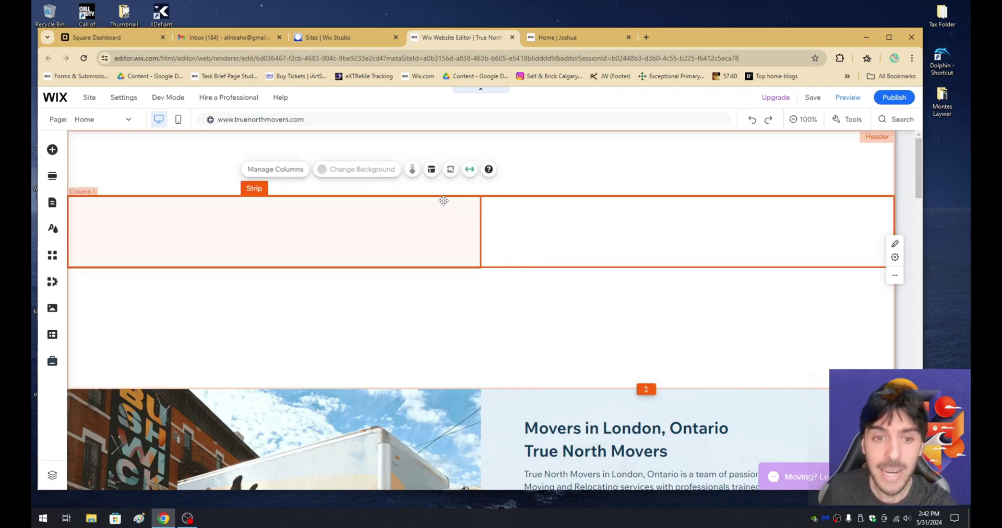
Step: Drag the column divider so the columns read 20% and 80%
{"action": "left_click", "coordinate": [432, 169]}
{"action": "left_click_drag", "start_coordinate": [179, 181], "coordinate": [636, 170]}
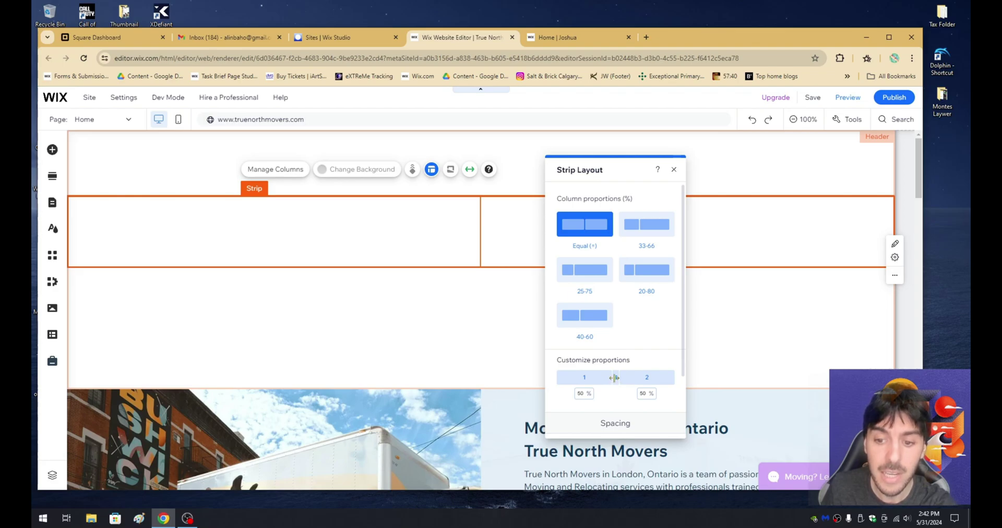
{"action": "left_click_drag", "start_coordinate": [615, 377], "coordinate": [582, 380]}
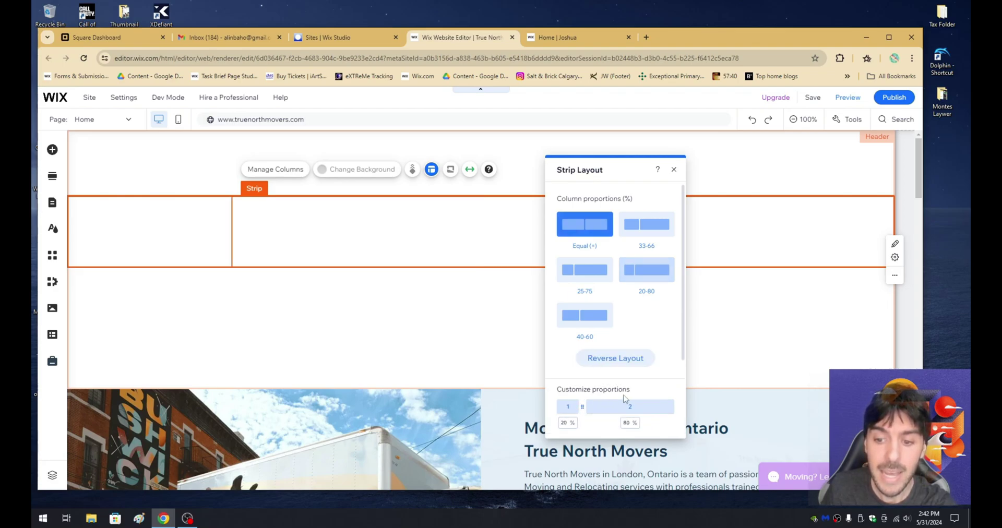
{"action": "left_click", "coordinate": [750, 223]}
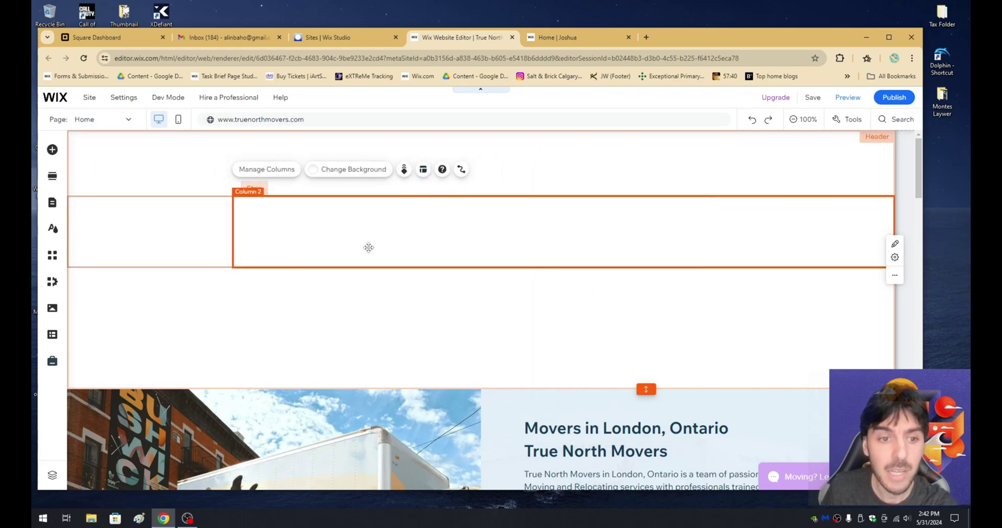
{"action": "left_click", "coordinate": [123, 240]}
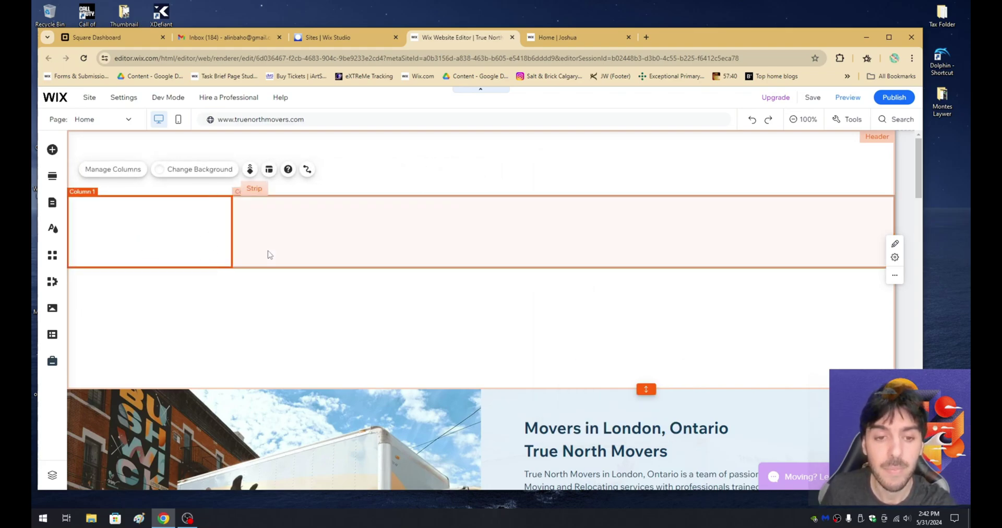
{"action": "left_click", "coordinate": [285, 240]}
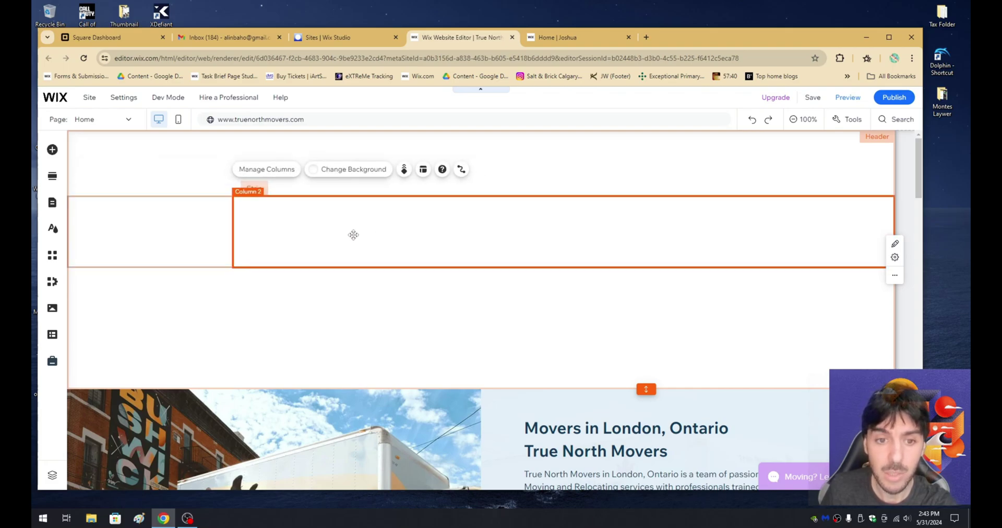
Step: Align Column 2's content to Right and switch on the editor gridlines
{"action": "left_click", "coordinate": [423, 170]}
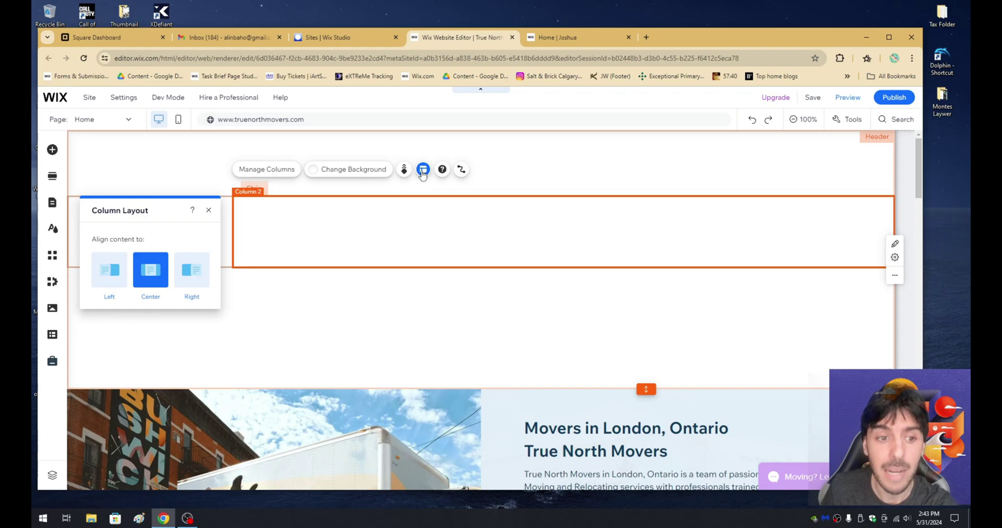
{"action": "left_click_drag", "start_coordinate": [135, 209], "coordinate": [501, 253]}
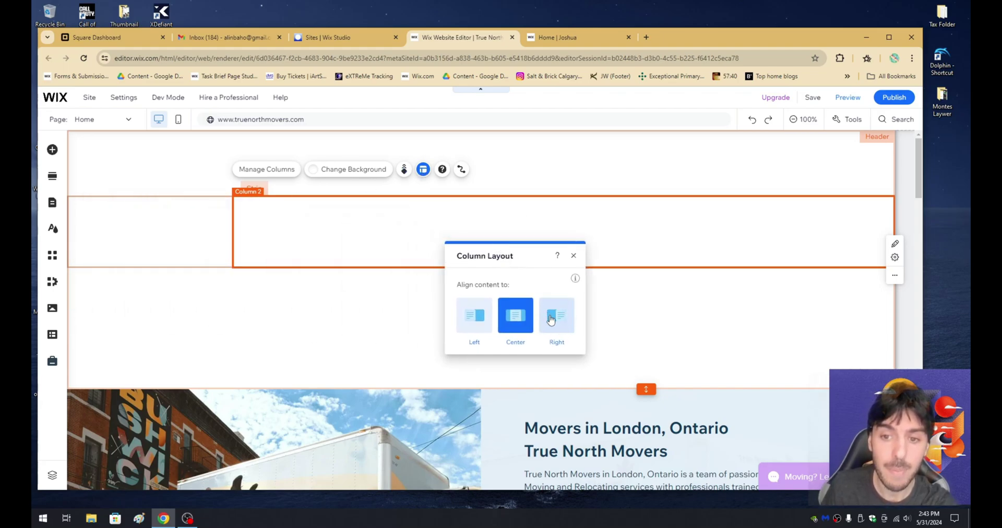
{"action": "left_click", "coordinate": [552, 318]}
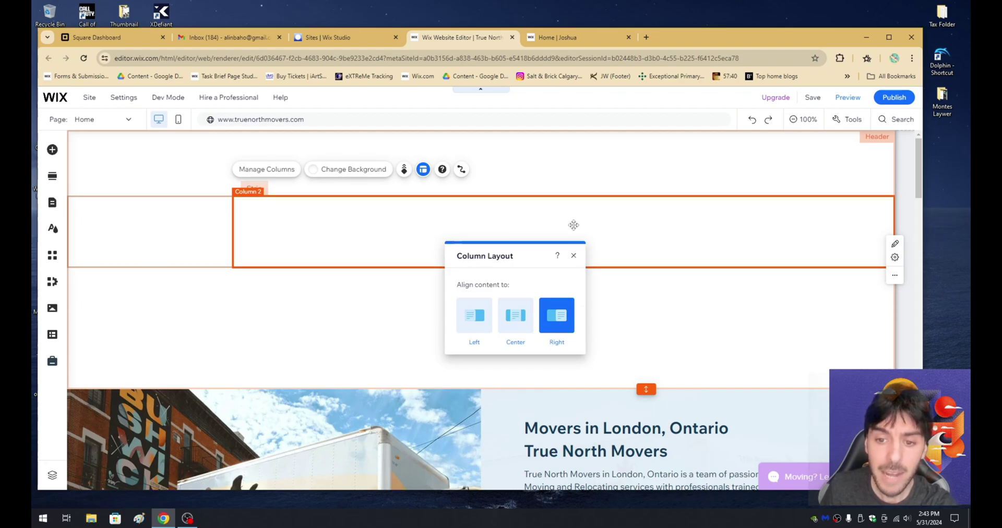
{"action": "left_click", "coordinate": [836, 120]}
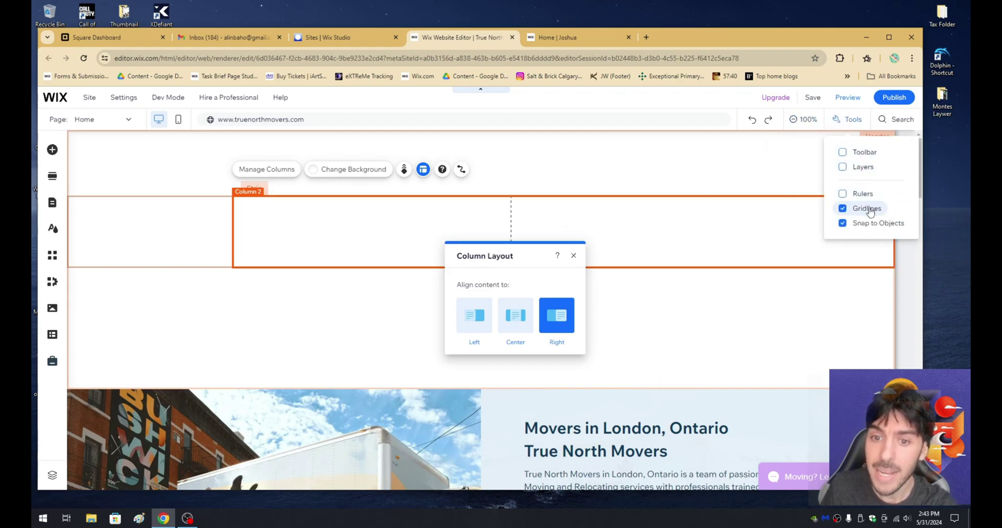
{"action": "left_click", "coordinate": [573, 255]}
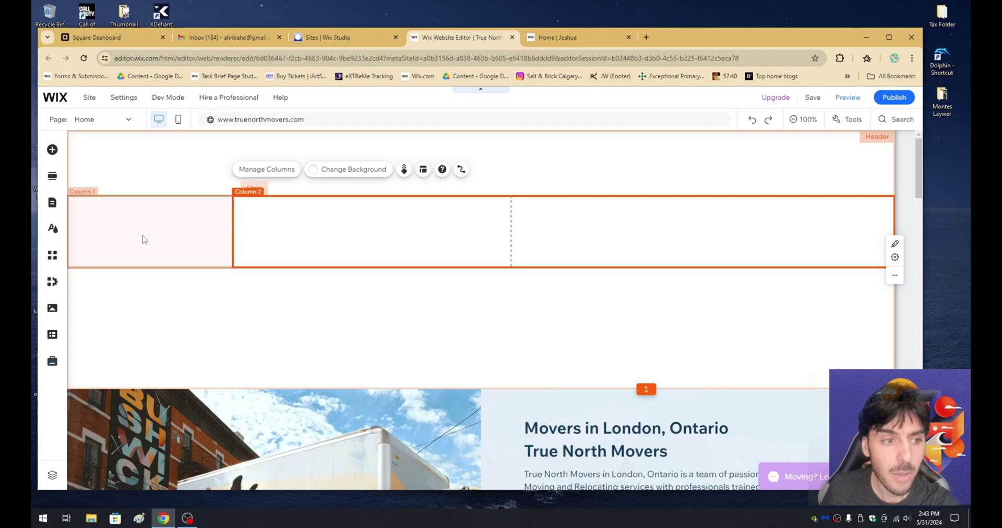
Step: Place a themed menu (Home, Find Movers Near You, SERVICES, PRICING, BLOG) in Column 2
{"action": "left_click", "coordinate": [52, 151]}
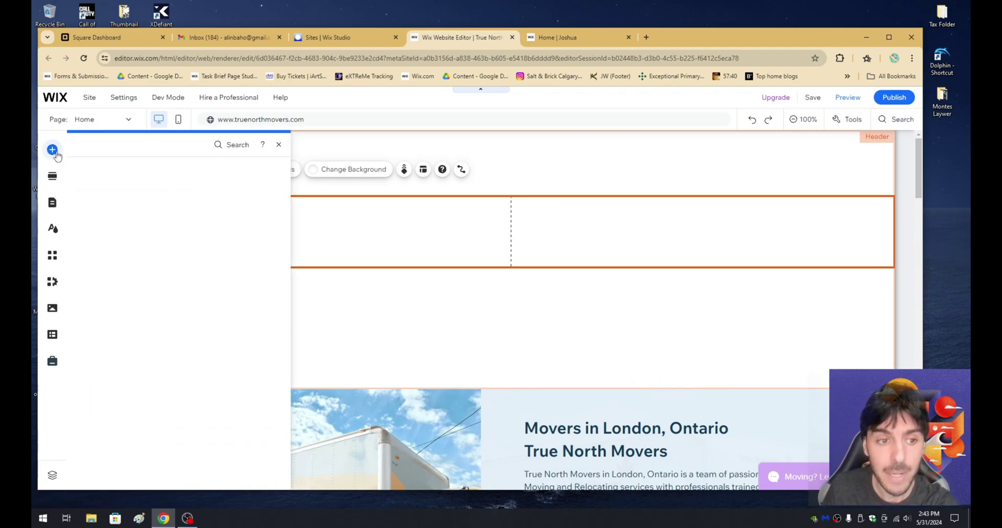
{"action": "left_click", "coordinate": [116, 268]}
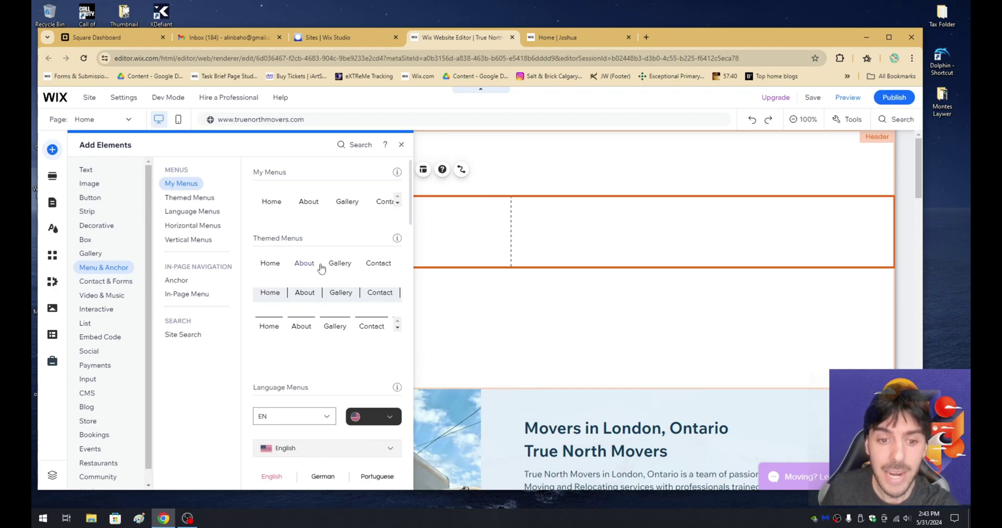
{"action": "left_click_drag", "start_coordinate": [320, 266], "coordinate": [516, 236]}
{"action": "left_click_drag", "start_coordinate": [513, 225], "coordinate": [671, 226]}
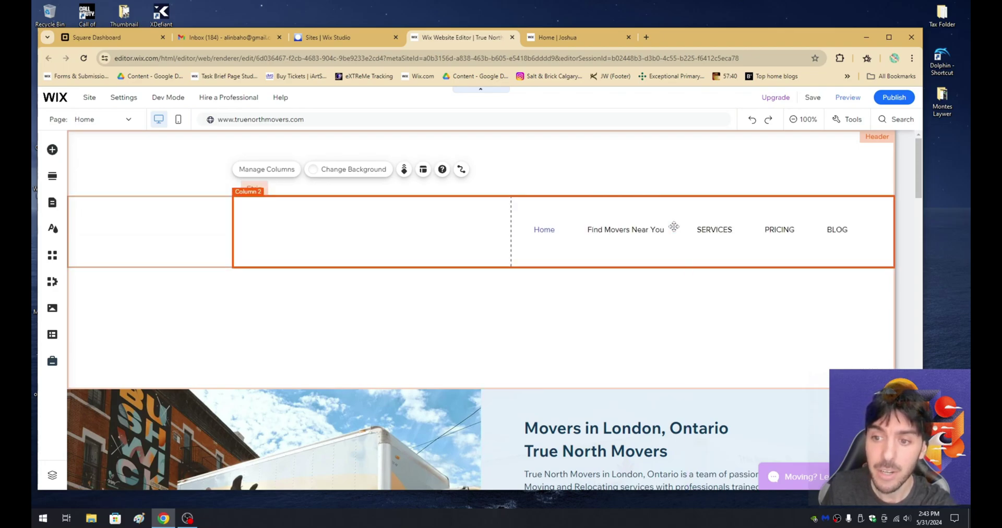
{"action": "left_click", "coordinate": [498, 286]}
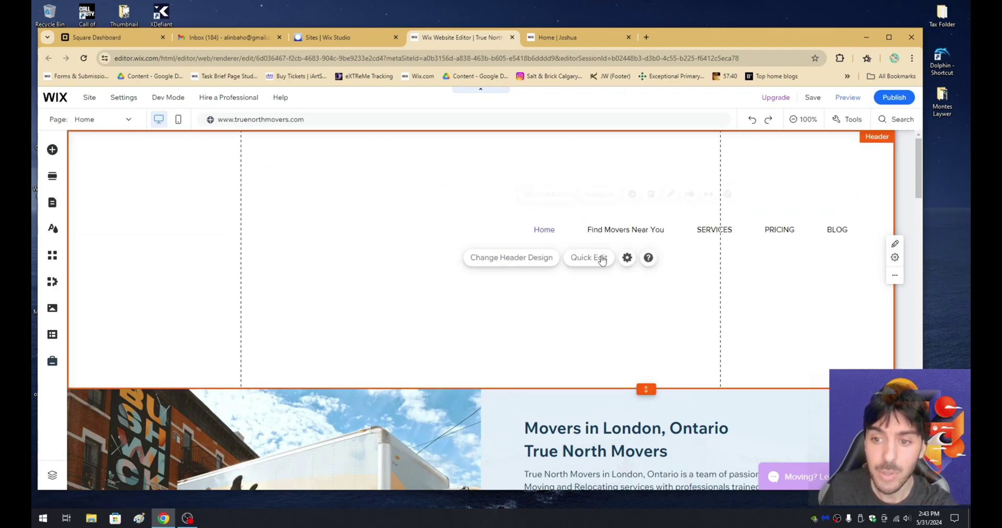
{"action": "left_click", "coordinate": [847, 99]}
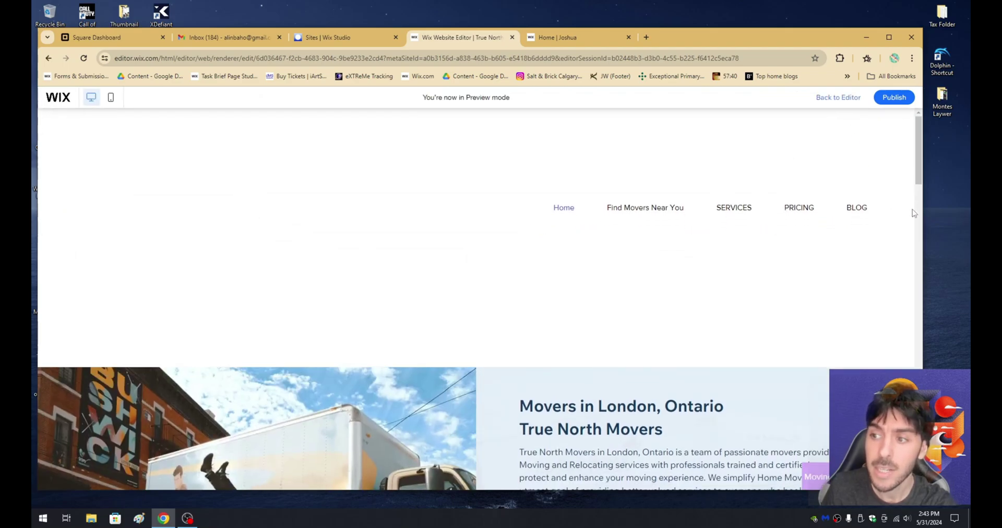
{"action": "mouse_move", "coordinate": [924, 207]}
{"action": "left_mouse_down"}
{"action": "mouse_move", "coordinate": [612, 217]}
{"action": "mouse_move", "coordinate": [917, 204]}
{"action": "left_mouse_up"}
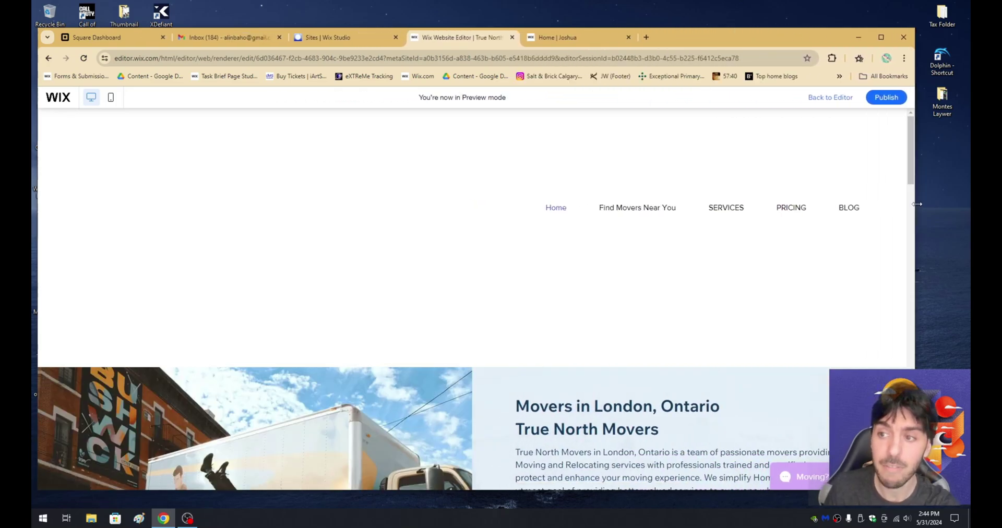
{"action": "left_click", "coordinate": [830, 97]}
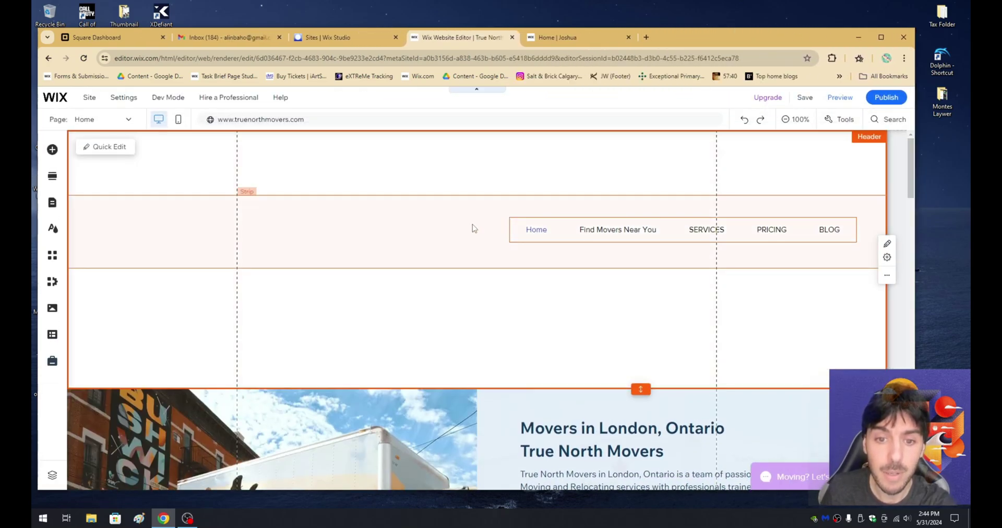
{"action": "left_click", "coordinate": [505, 225]}
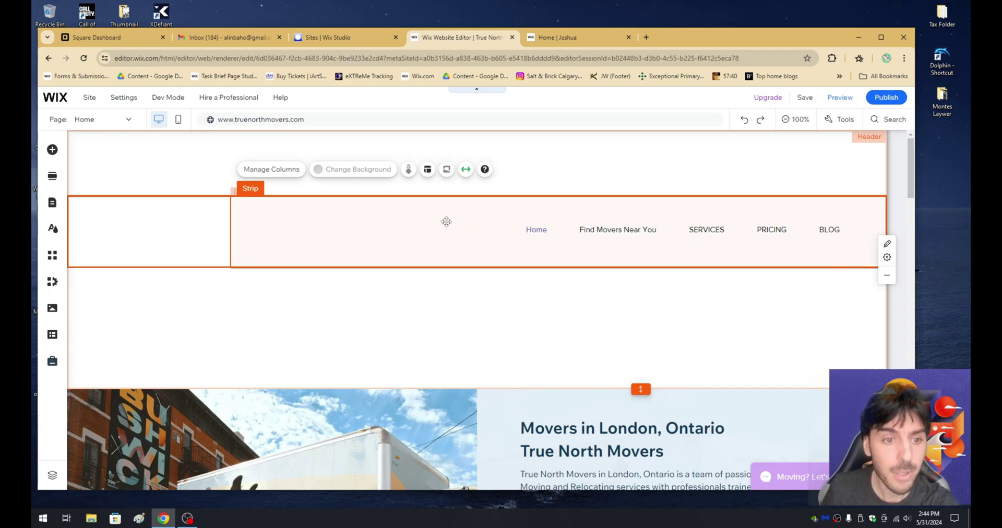
Step: Add a black Classic strip to the header, shorten it and move it to the top
{"action": "left_click", "coordinate": [53, 151]}
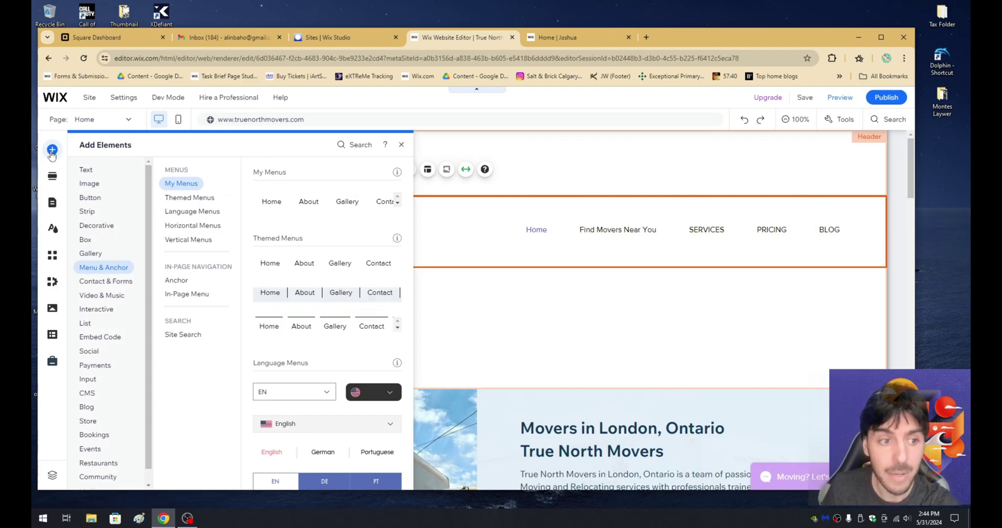
{"action": "left_click", "coordinate": [88, 213]}
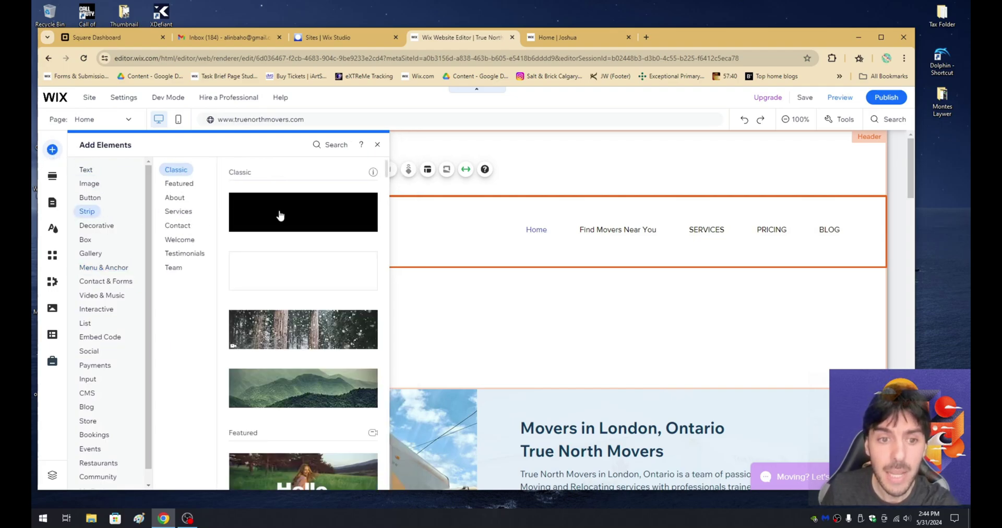
{"action": "mouse_move", "coordinate": [286, 214]}
{"action": "left_mouse_down"}
{"action": "mouse_move", "coordinate": [405, 236]}
{"action": "mouse_move", "coordinate": [469, 214]}
{"action": "left_mouse_up"}
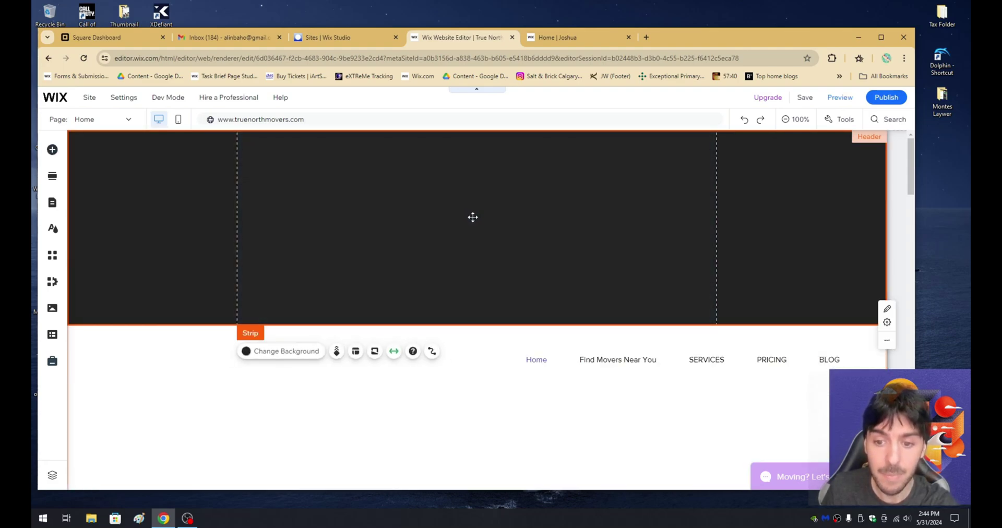
{"action": "left_click_drag", "start_coordinate": [478, 323], "coordinate": [481, 232]}
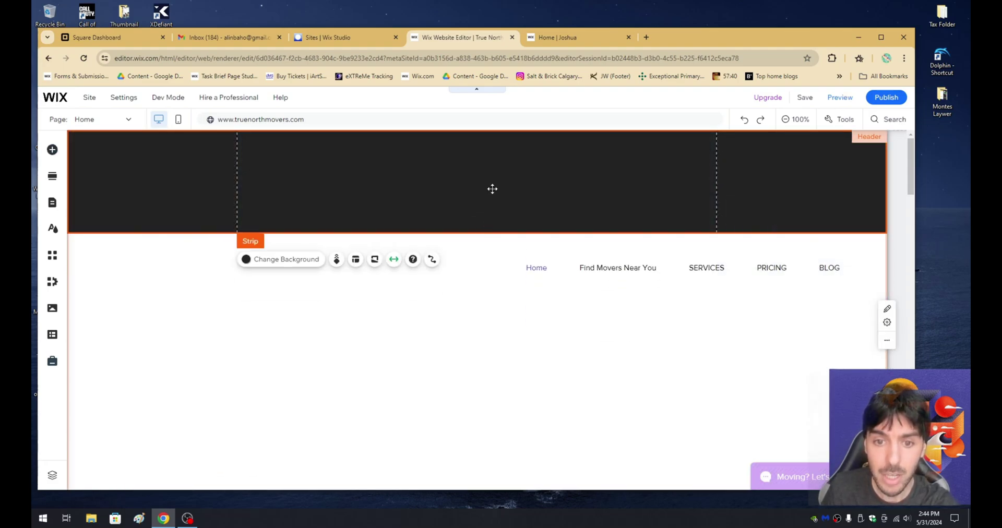
{"action": "mouse_move", "coordinate": [492, 188]}
{"action": "left_mouse_down"}
{"action": "mouse_move", "coordinate": [470, 253]}
{"action": "mouse_move", "coordinate": [446, 280]}
{"action": "mouse_move", "coordinate": [446, 250]}
{"action": "left_mouse_up"}
Step: Shrink the header height to fit its strips and trim the dark strip to a thin bar
{"action": "left_click", "coordinate": [448, 264]}
{"action": "left_click", "coordinate": [442, 250]}
{"action": "left_click", "coordinate": [511, 357]}
{"action": "scroll", "coordinate": [511, 356], "scroll_direction": "down", "scroll_amount": 2}
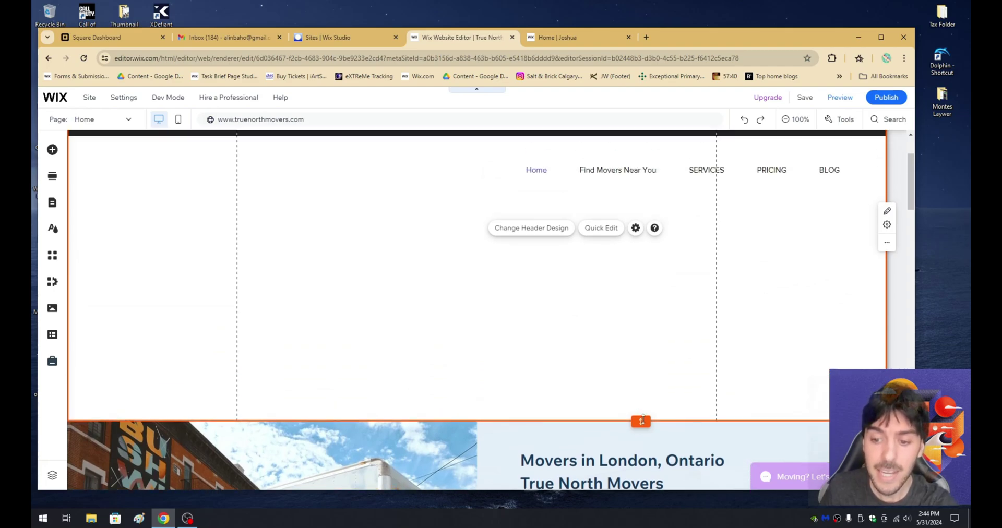
{"action": "left_click_drag", "start_coordinate": [641, 417], "coordinate": [630, 225]}
{"action": "scroll", "coordinate": [574, 222], "scroll_direction": "up", "scroll_amount": 2}
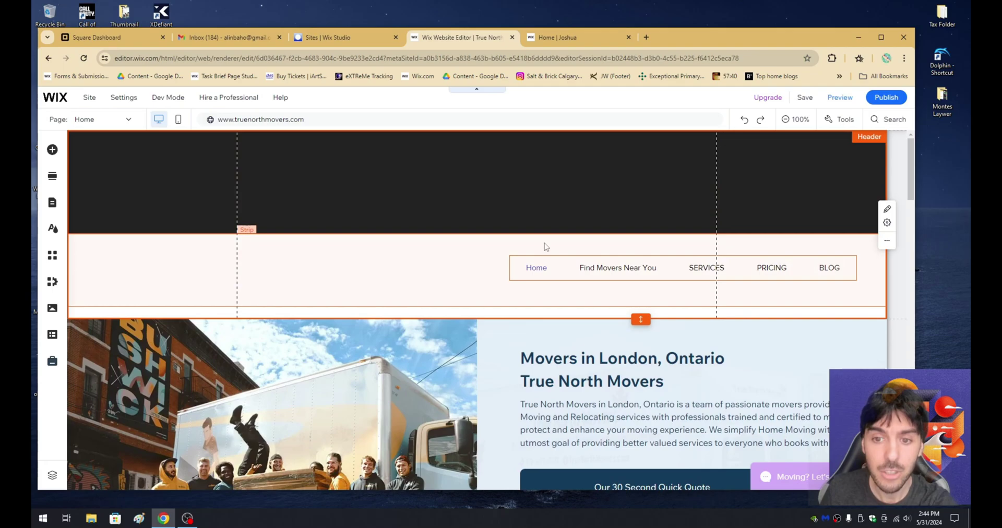
{"action": "left_click", "coordinate": [499, 219]}
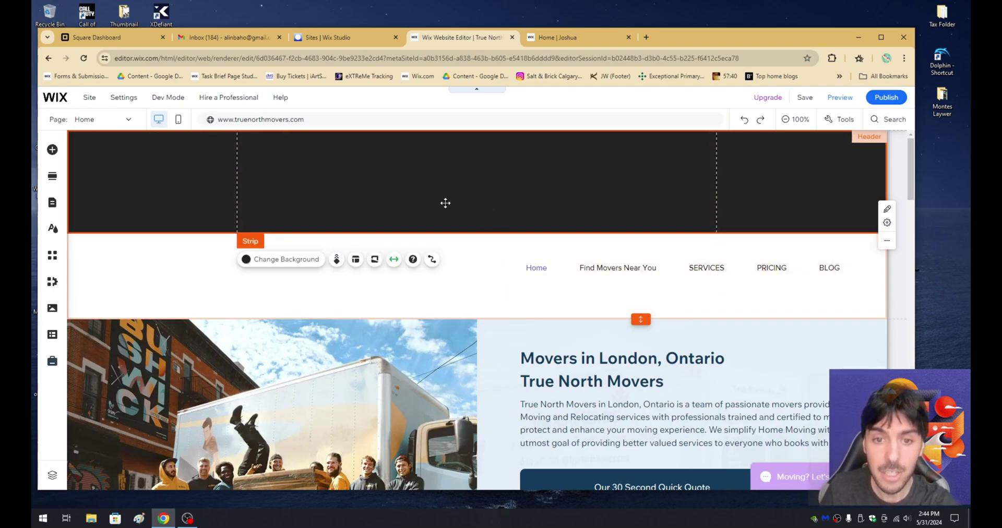
{"action": "left_click_drag", "start_coordinate": [486, 231], "coordinate": [495, 160]}
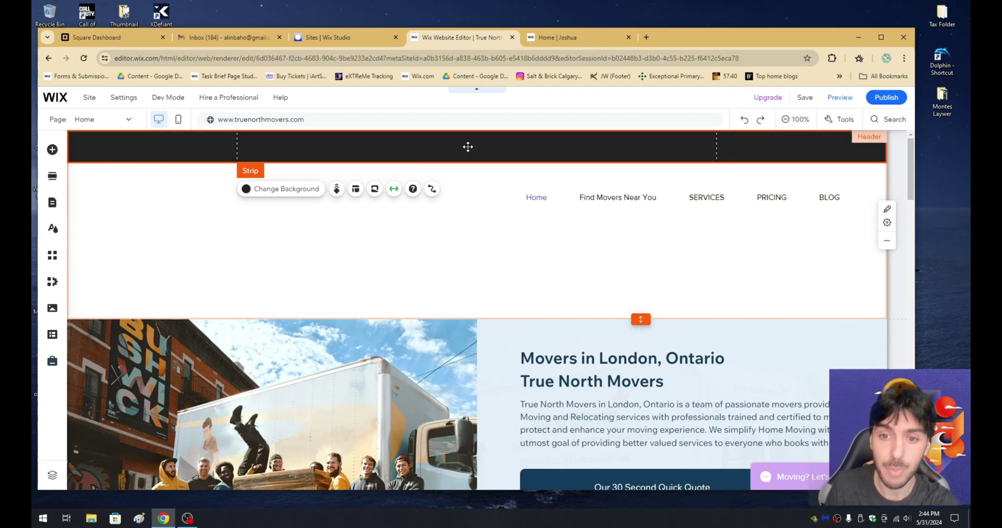
Step: Raise the navigation menu slightly within the header
{"action": "left_click", "coordinate": [471, 197]}
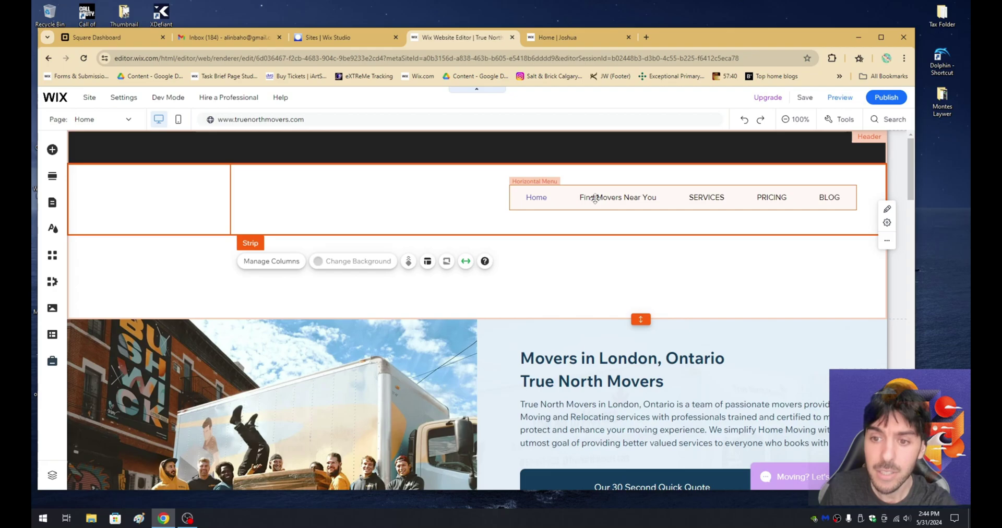
{"action": "left_click", "coordinate": [601, 197]}
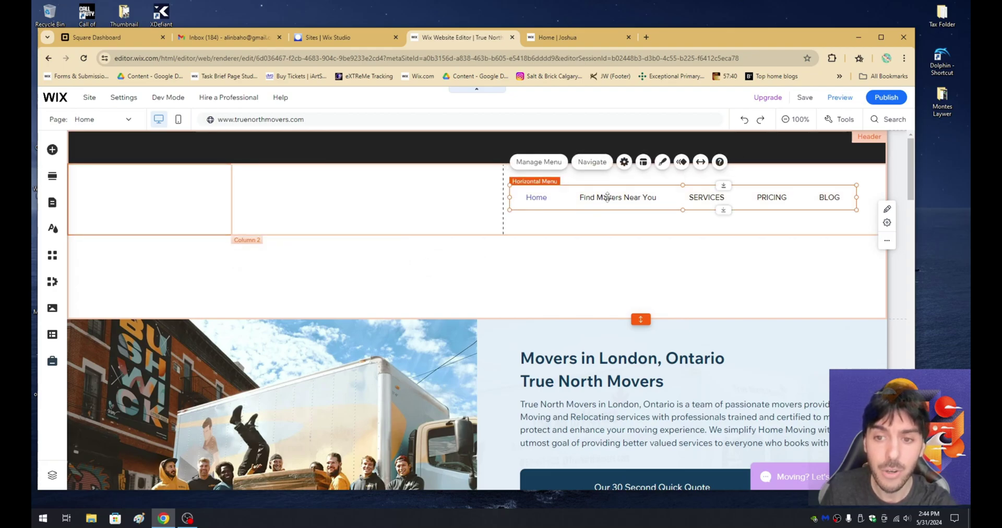
{"action": "left_click_drag", "start_coordinate": [607, 196], "coordinate": [599, 185]}
Step: Shorten the menu column and shrink the header height to 170
{"action": "left_click", "coordinate": [567, 224]}
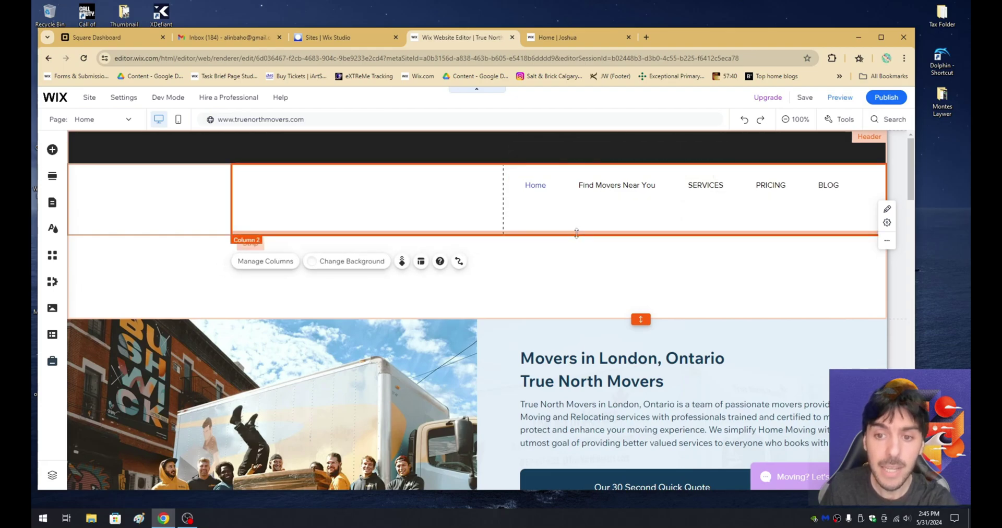
{"action": "left_click_drag", "start_coordinate": [577, 229], "coordinate": [579, 207]}
{"action": "left_click", "coordinate": [598, 263]}
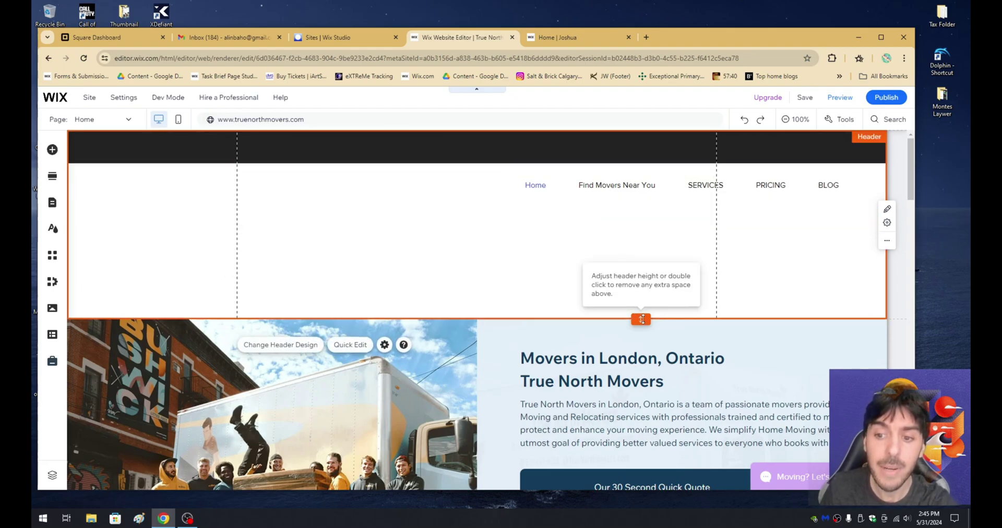
{"action": "left_click_drag", "start_coordinate": [638, 318], "coordinate": [653, 211]}
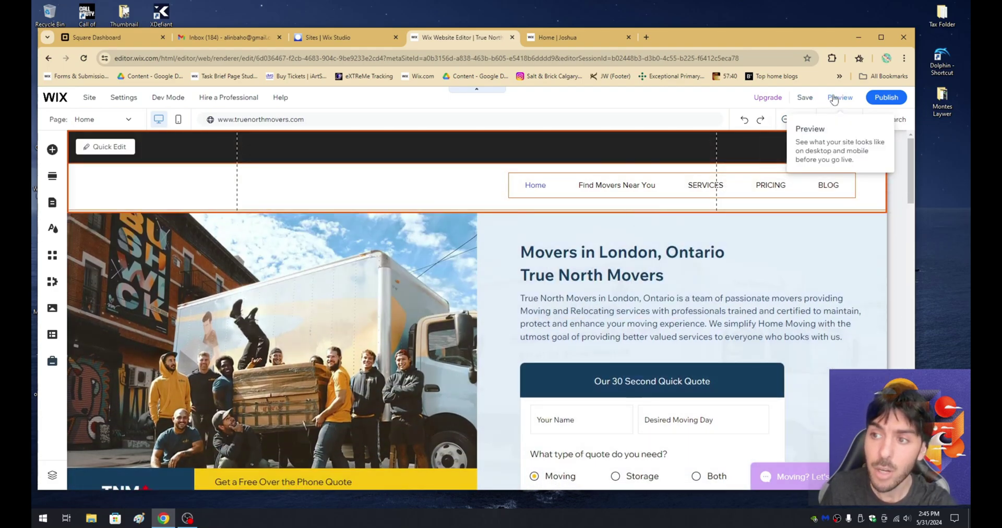
{"action": "left_click", "coordinate": [834, 98]}
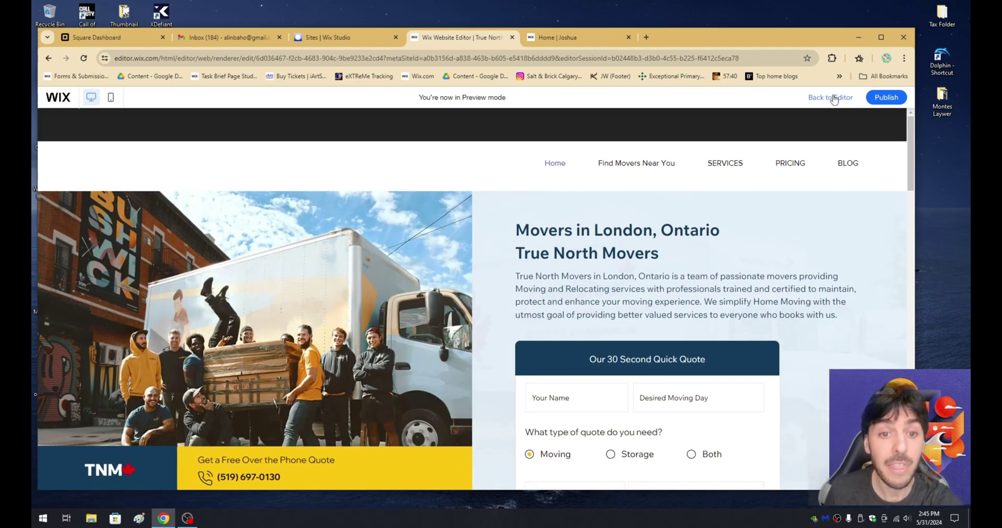
{"action": "left_click", "coordinate": [885, 206]}
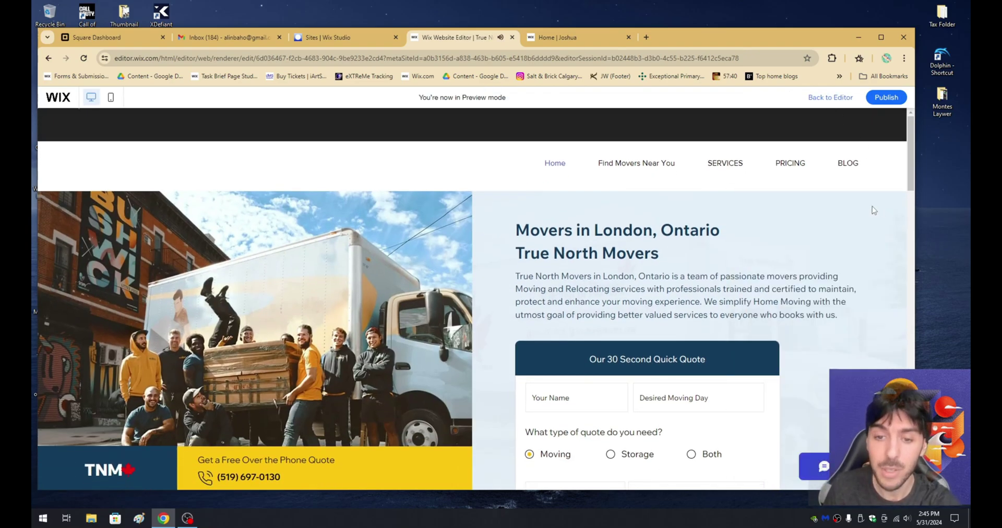
{"action": "left_click", "coordinate": [886, 207]}
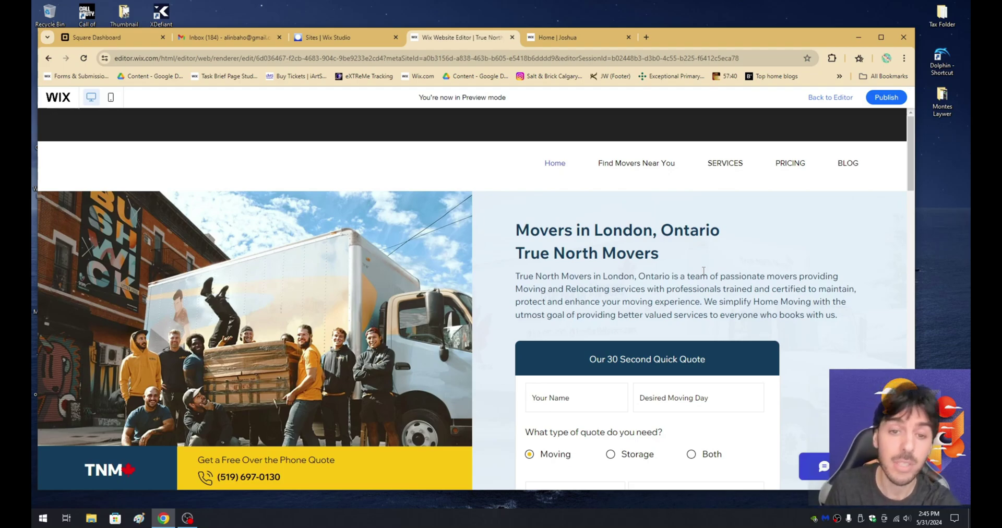
{"action": "left_click", "coordinate": [826, 98]}
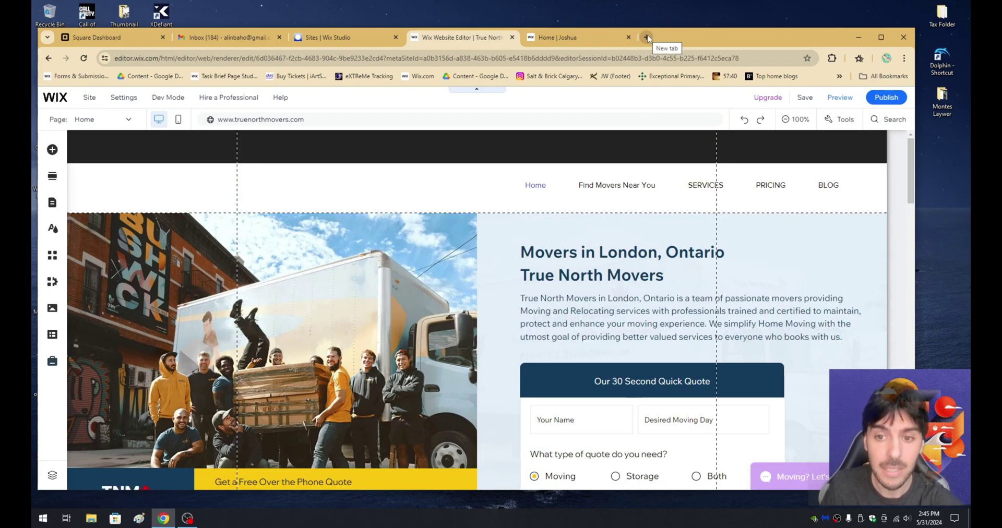
{"action": "left_click", "coordinate": [647, 37]}
{"action": "type", "text": "printwell.au"}
{"action": "key", "text": "Return"}
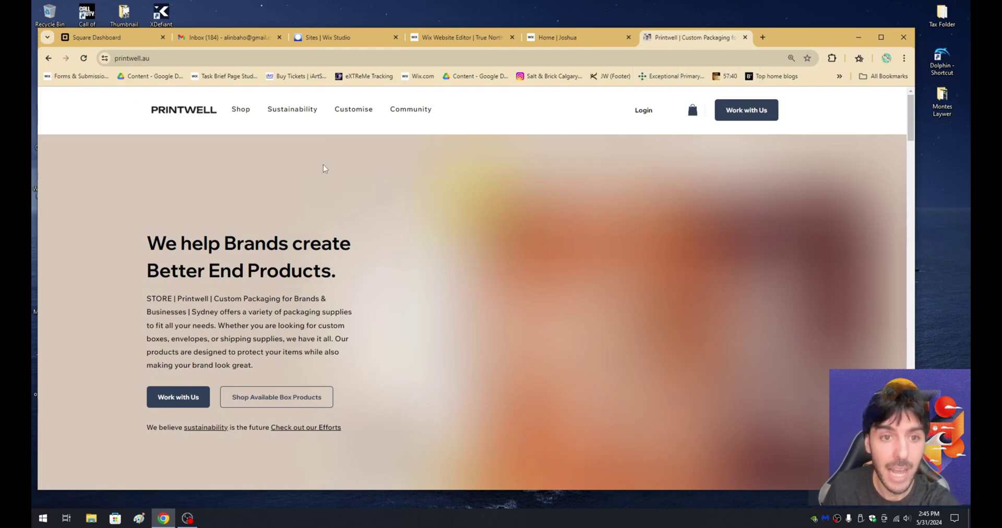
{"action": "mouse_move", "coordinate": [301, 116]}
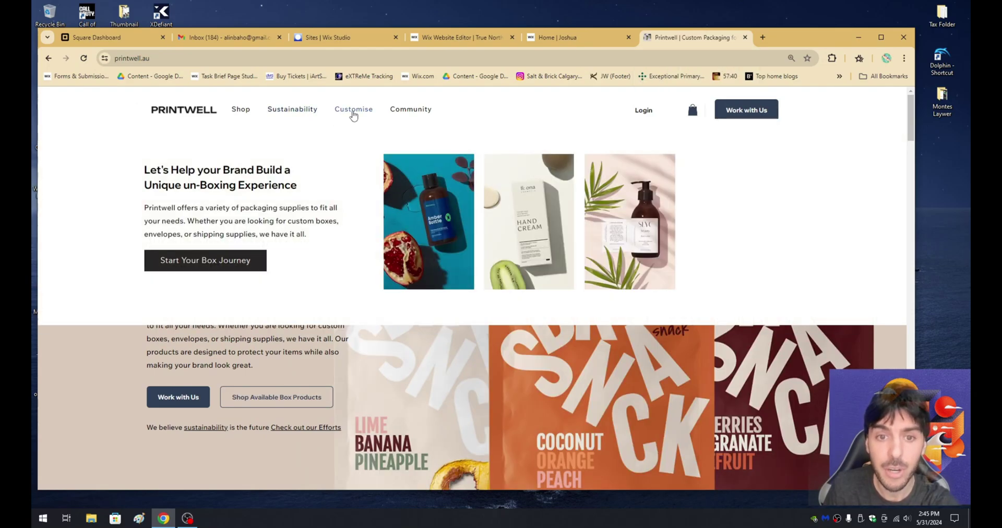
{"action": "mouse_move", "coordinate": [400, 112]}
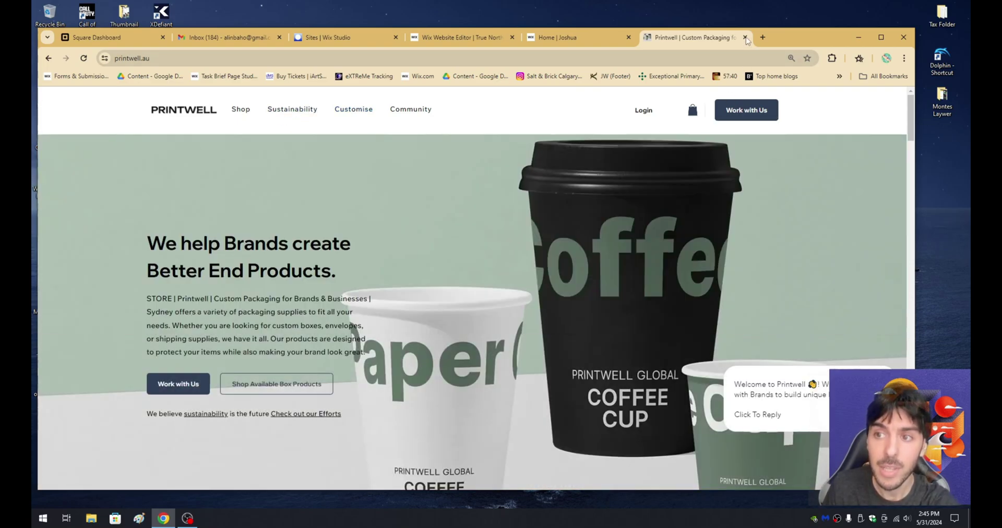
{"action": "left_click", "coordinate": [744, 37]}
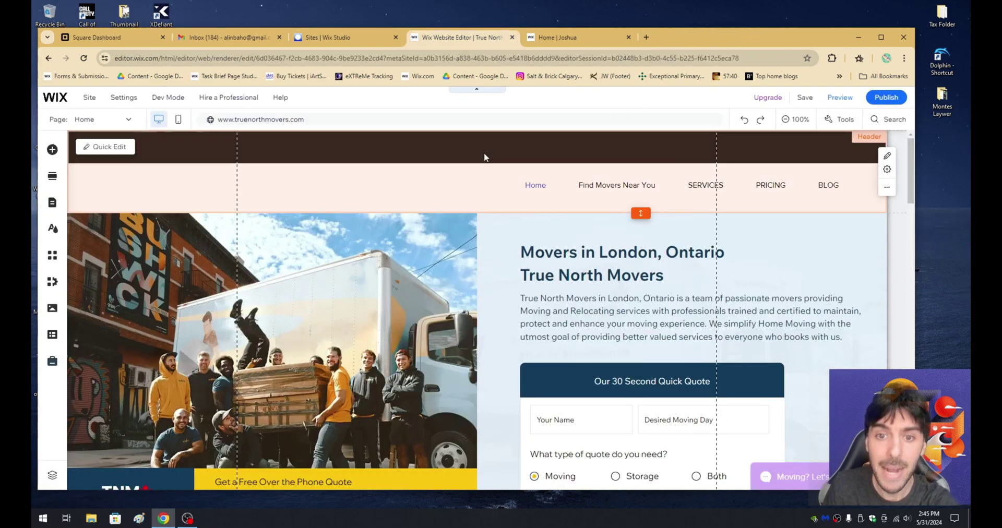
Step: Give the header's top strip a blue #3C53FB background and make the header slightly shorter
{"action": "left_click", "coordinate": [426, 148]}
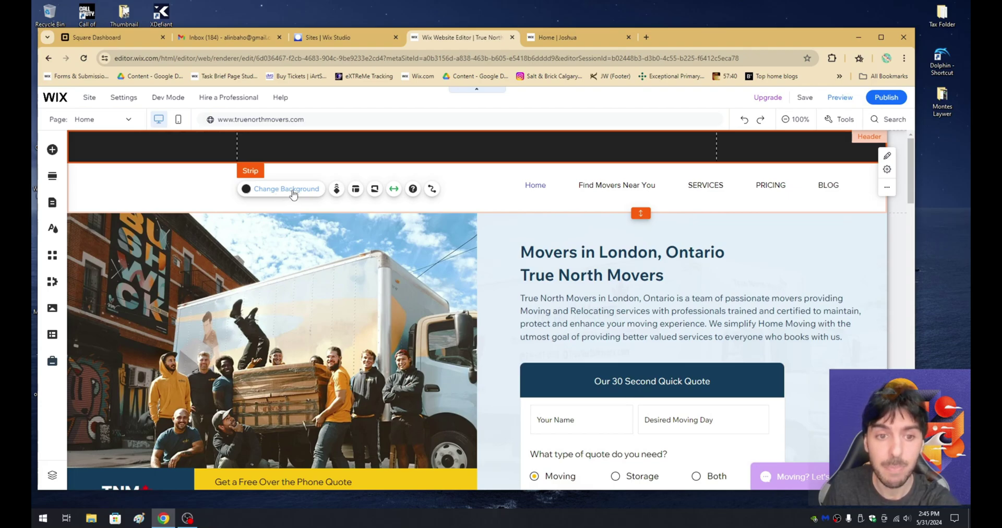
{"action": "left_click", "coordinate": [293, 194]}
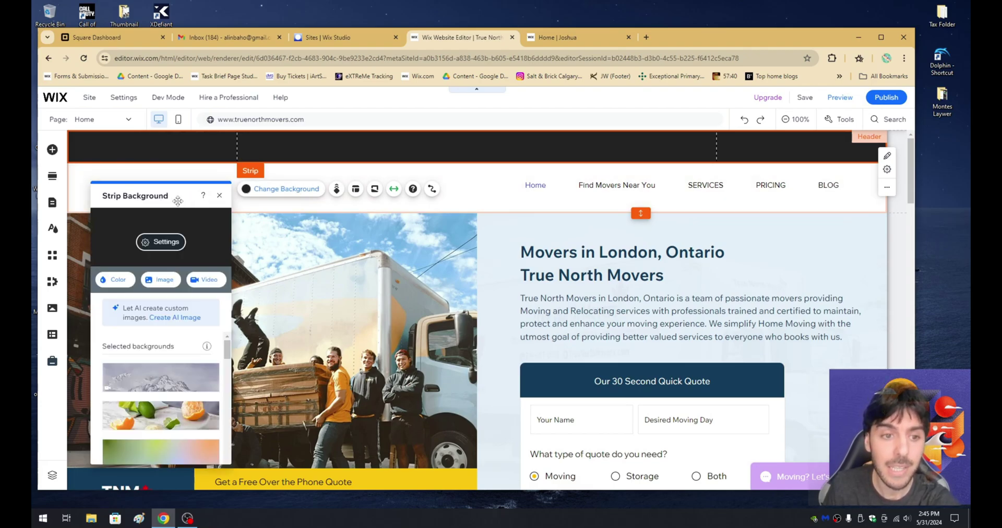
{"action": "left_click_drag", "start_coordinate": [177, 200], "coordinate": [562, 186]}
{"action": "left_click", "coordinate": [497, 266]}
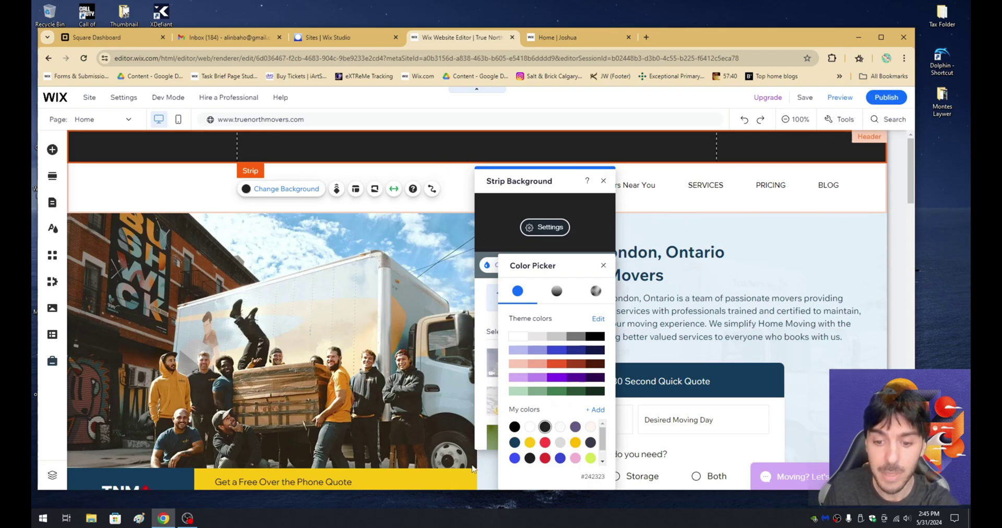
{"action": "left_click", "coordinate": [515, 458]}
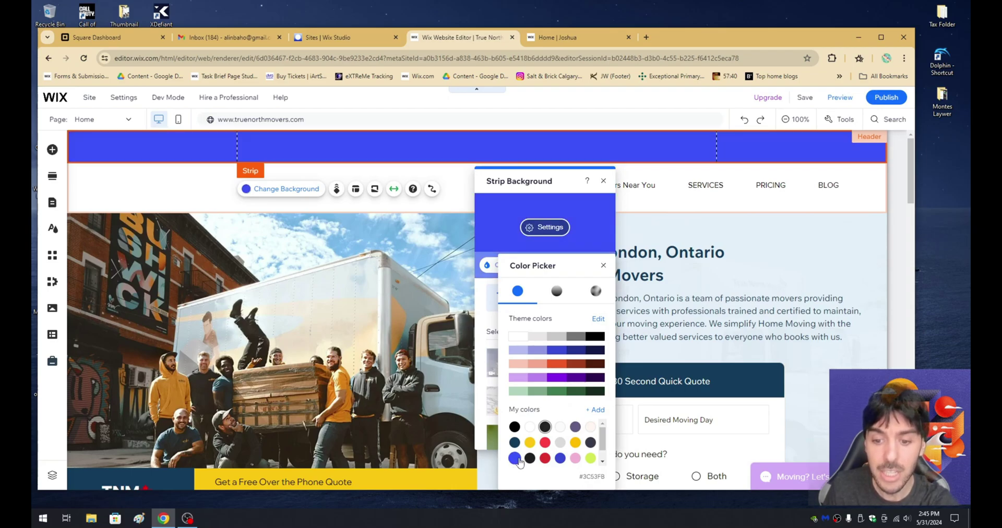
{"action": "left_click", "coordinate": [576, 443]}
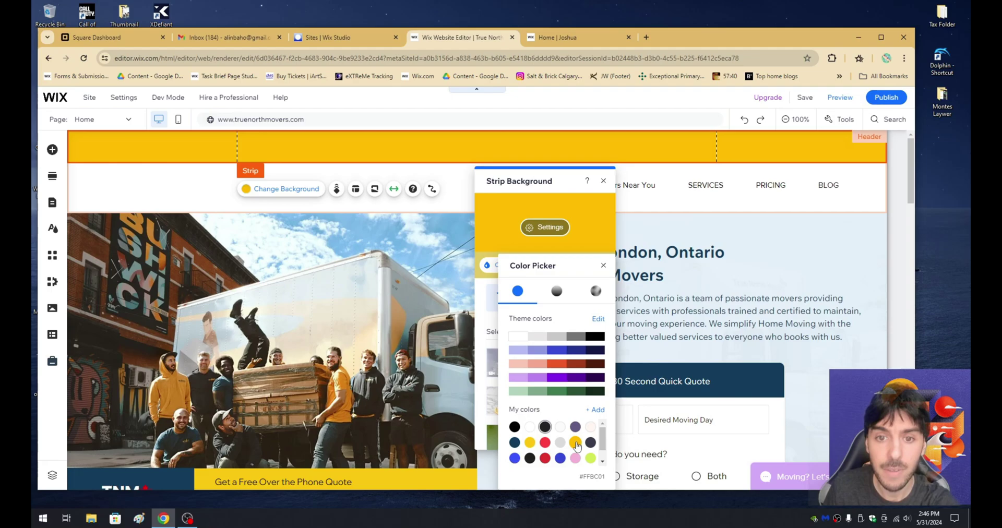
{"action": "scroll", "coordinate": [577, 445], "scroll_direction": "down", "scroll_amount": 1}
{"action": "left_click", "coordinate": [516, 443]}
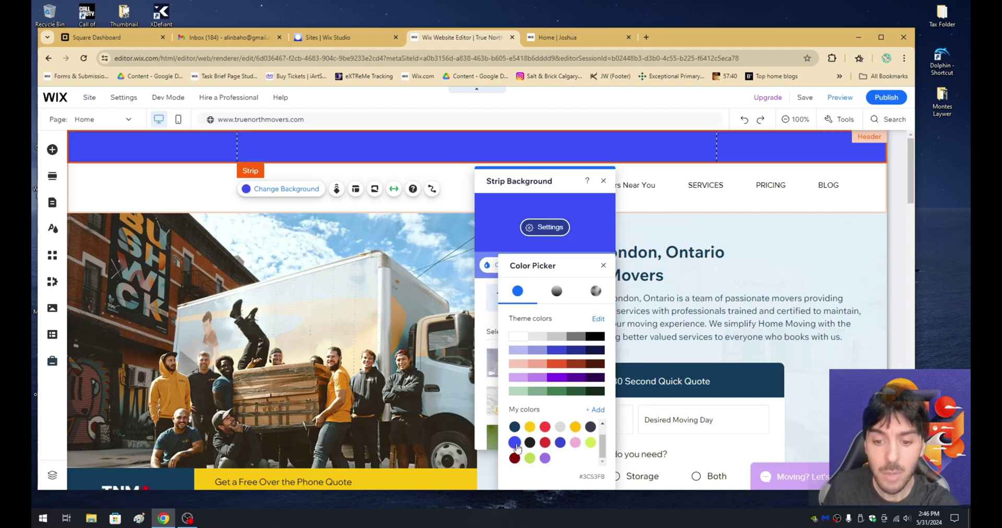
{"action": "left_click", "coordinate": [423, 276]}
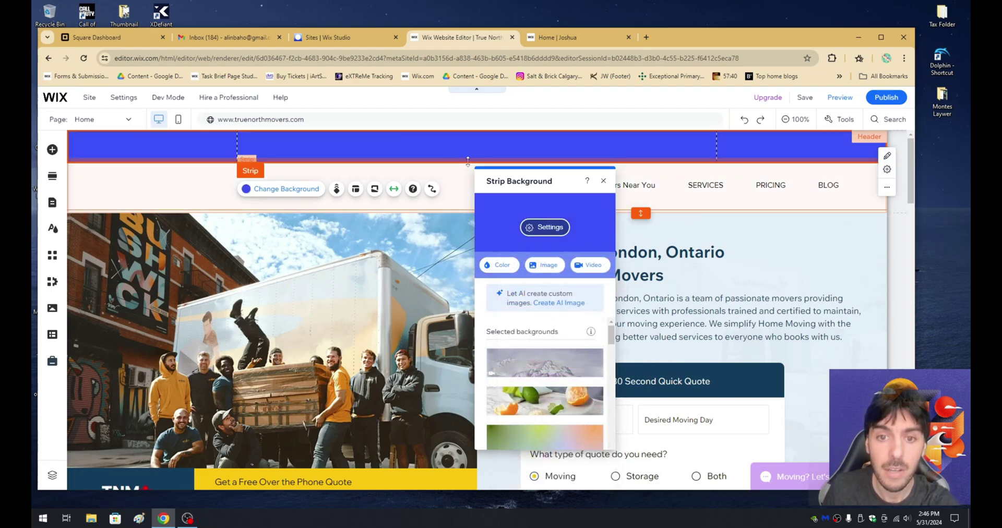
{"action": "left_click_drag", "start_coordinate": [481, 161], "coordinate": [481, 154]}
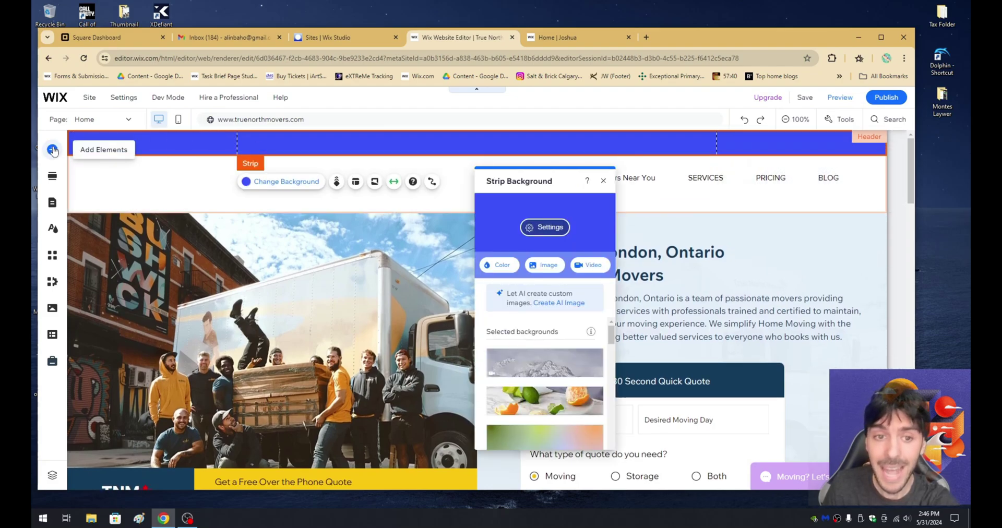
Step: Add a paragraph text element into the blue top strip and widen it to one line
{"action": "left_click", "coordinate": [53, 151]}
{"action": "left_click", "coordinate": [86, 170]}
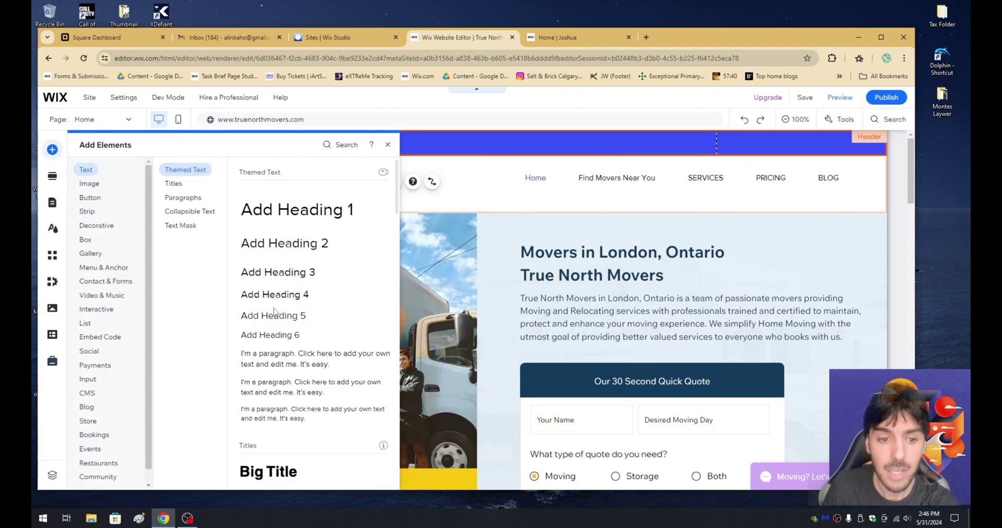
{"action": "left_click_drag", "start_coordinate": [289, 362], "coordinate": [454, 143]}
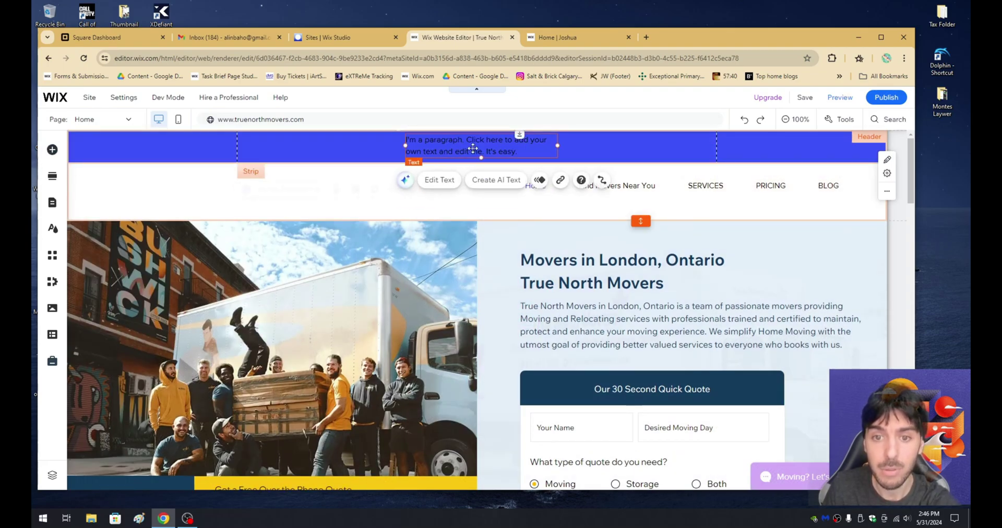
{"action": "left_click_drag", "start_coordinate": [556, 146], "coordinate": [688, 139]}
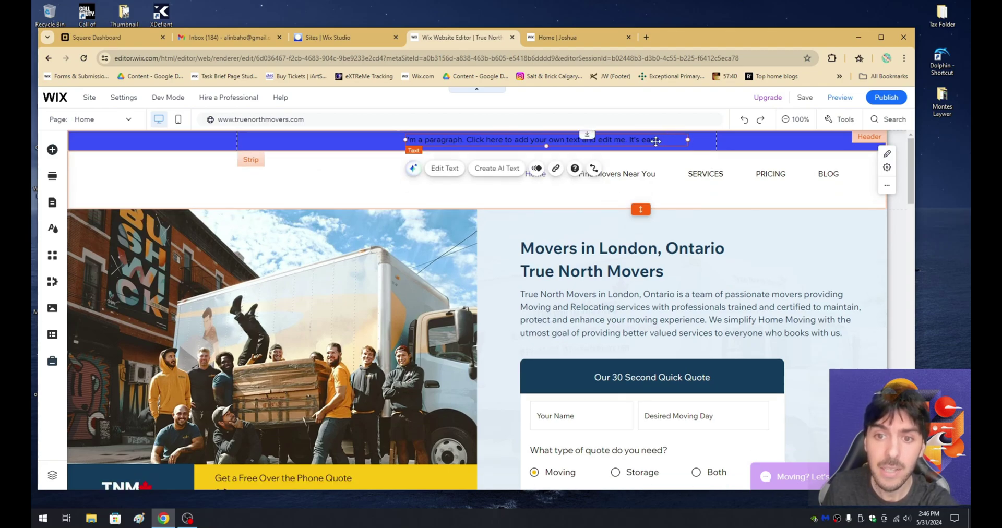
Step: Center-align the paragraph text and position it in the middle of the blue strip
{"action": "double_click", "coordinate": [656, 140]}
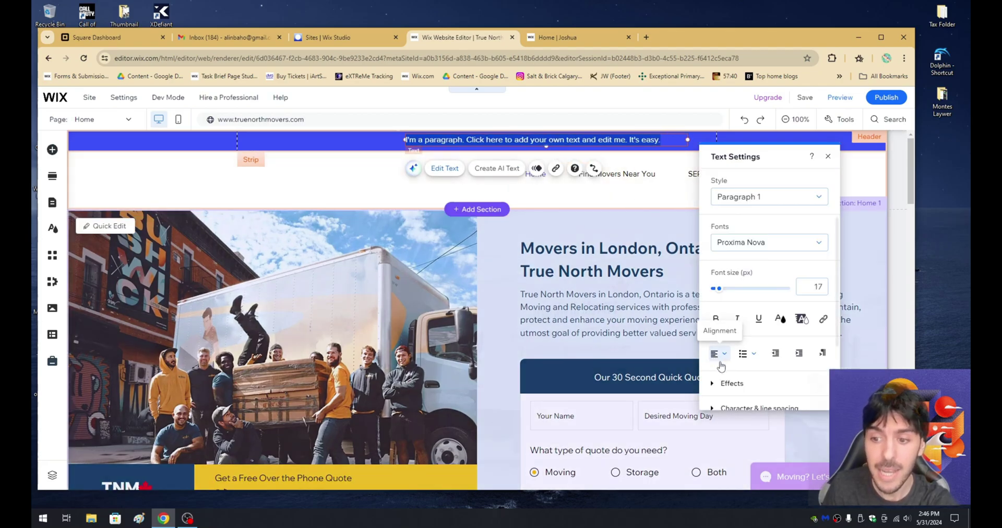
{"action": "left_click", "coordinate": [720, 353]}
{"action": "left_click", "coordinate": [727, 375]}
{"action": "left_click", "coordinate": [550, 209]}
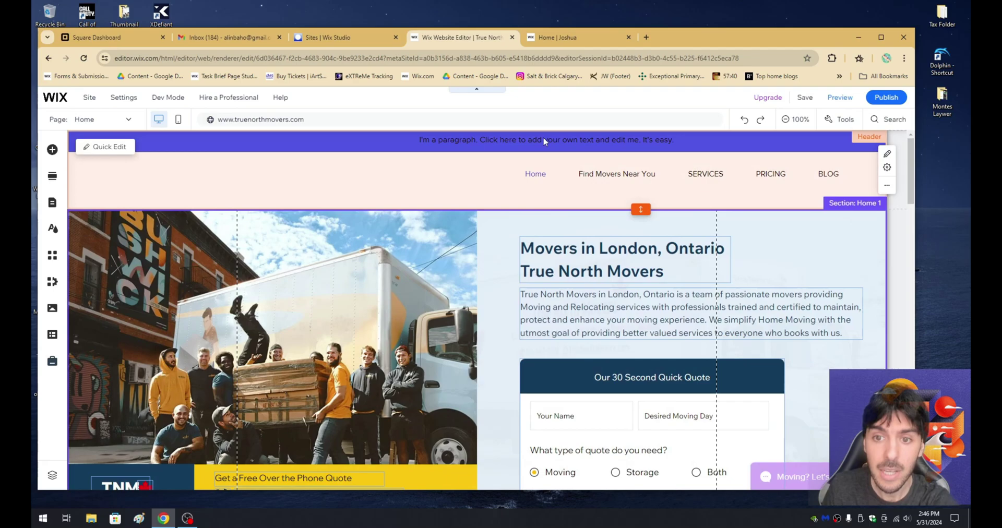
{"action": "left_click", "coordinate": [543, 138]}
{"action": "left_click_drag", "start_coordinate": [543, 138], "coordinate": [484, 142]}
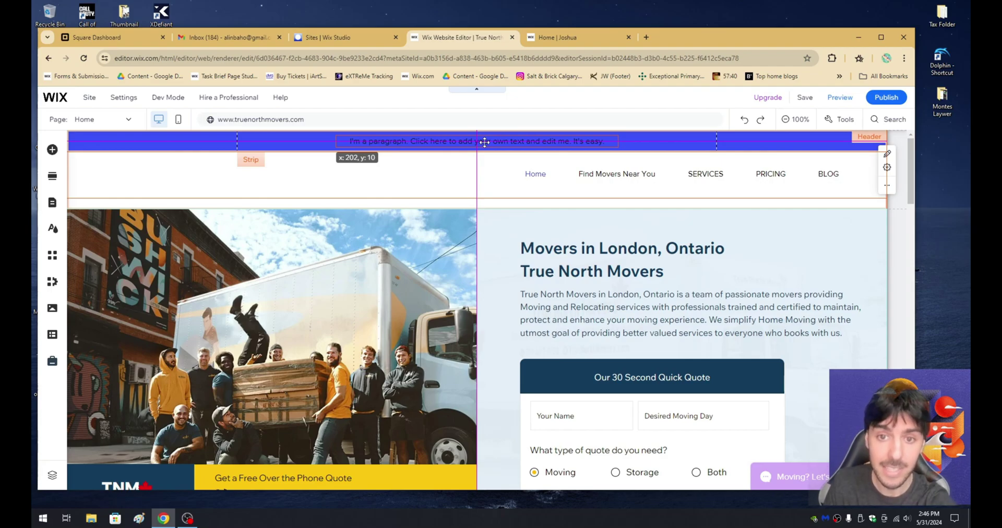
{"action": "left_click_drag", "start_coordinate": [485, 142], "coordinate": [483, 141]}
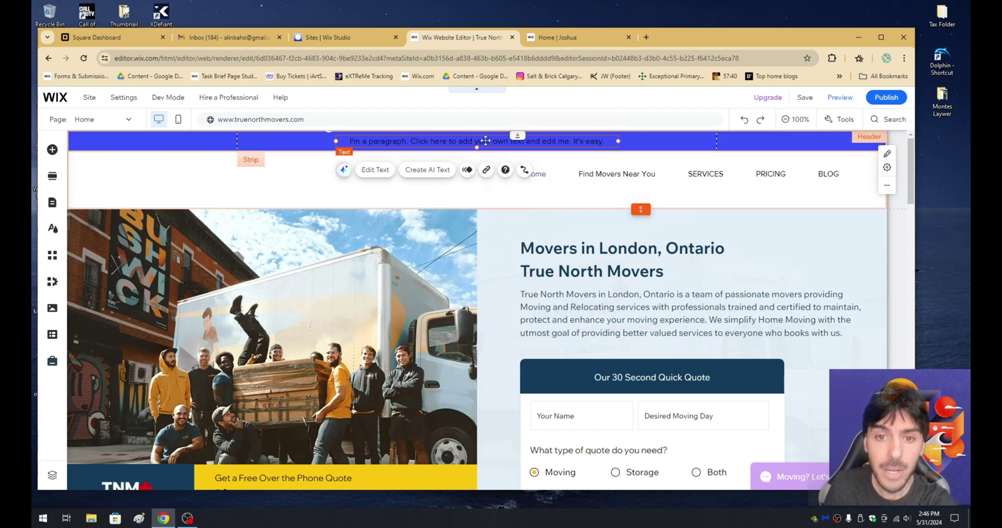
Step: Replace the placeholder with 'Now currently hiring Click here to view positions'
{"action": "double_click", "coordinate": [488, 140]}
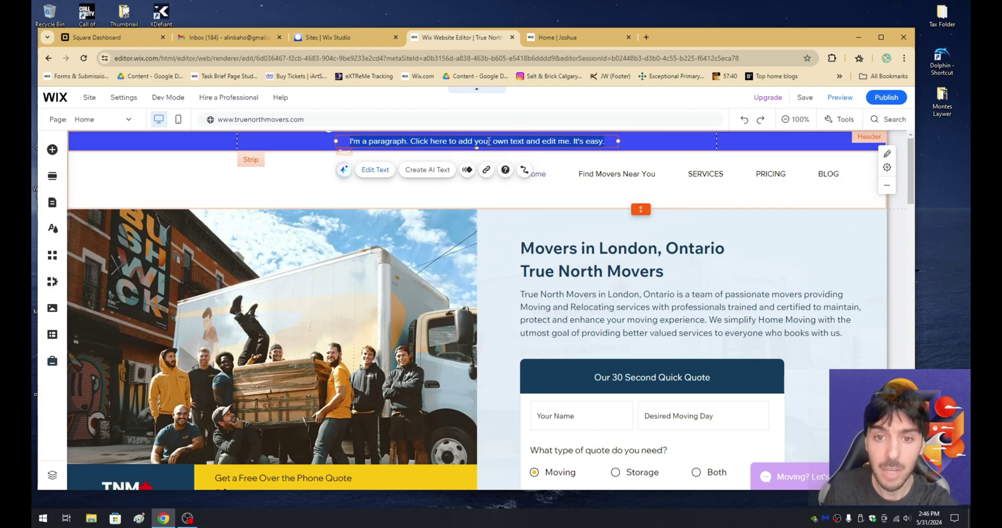
{"action": "left_click", "coordinate": [711, 319]}
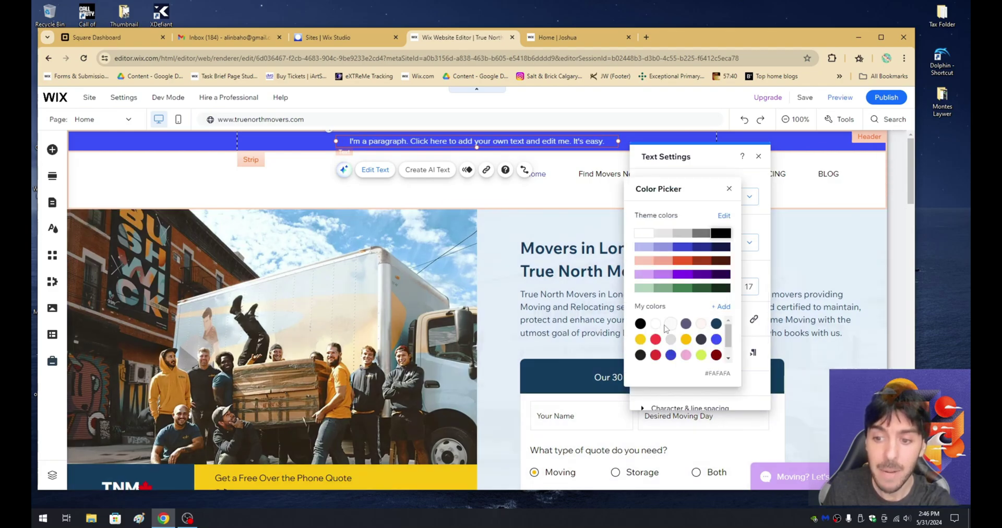
{"action": "left_click", "coordinate": [461, 143]}
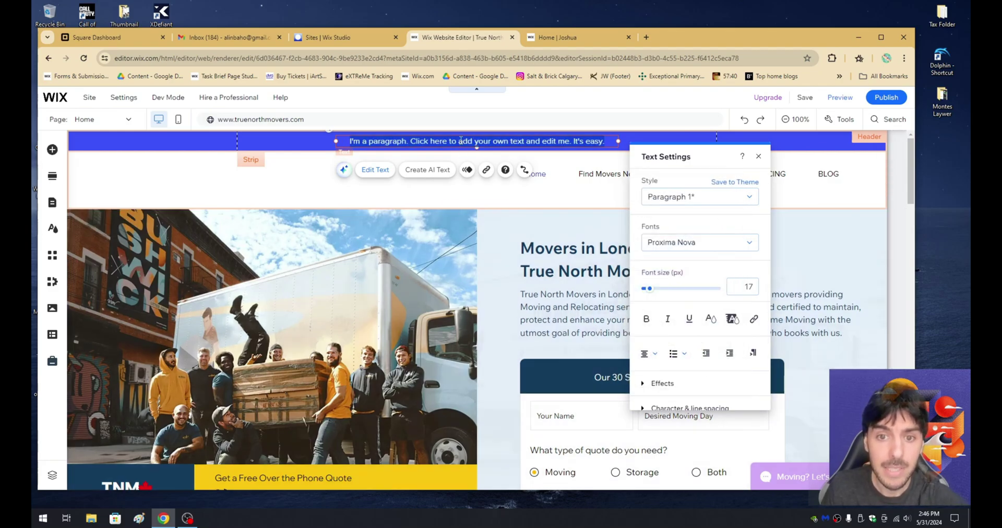
{"action": "key", "text": "ctrl+a"}
{"action": "type", "text": "Now"}
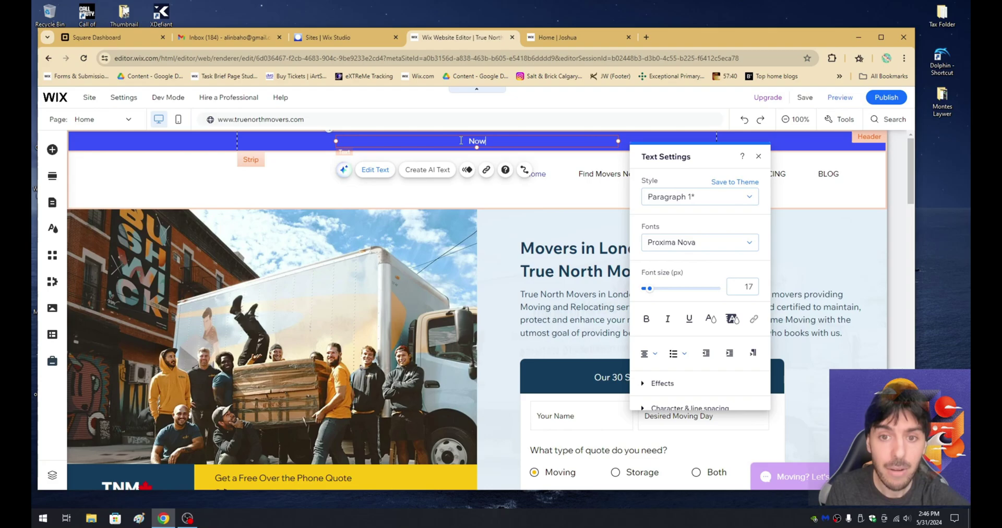
{"action": "type", "text": " currently hiring "}
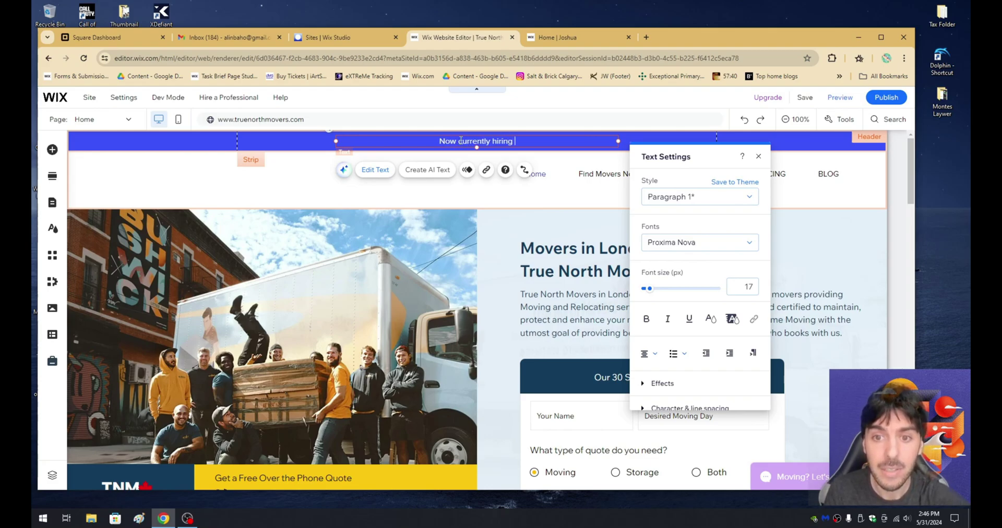
{"action": "type", "text": "Click here to "}
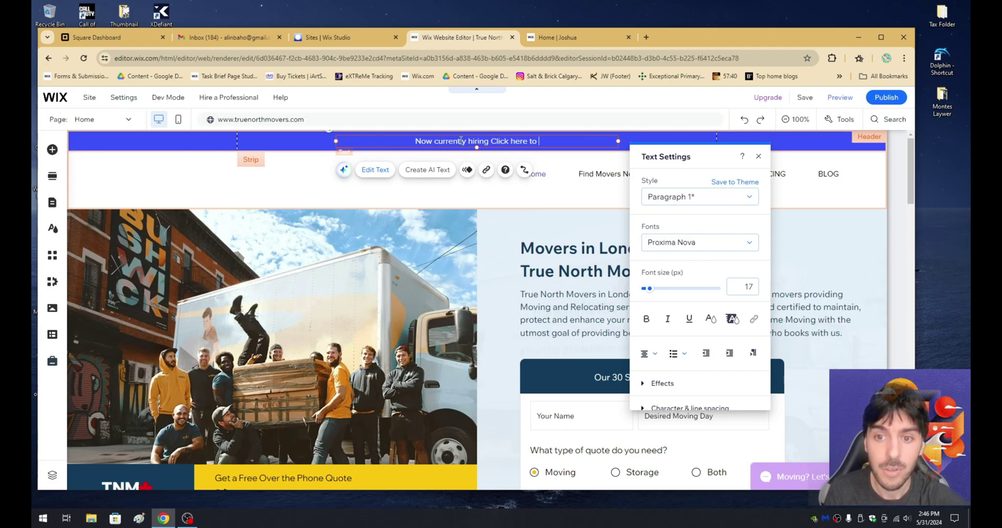
{"action": "type", "text": "view positions"}
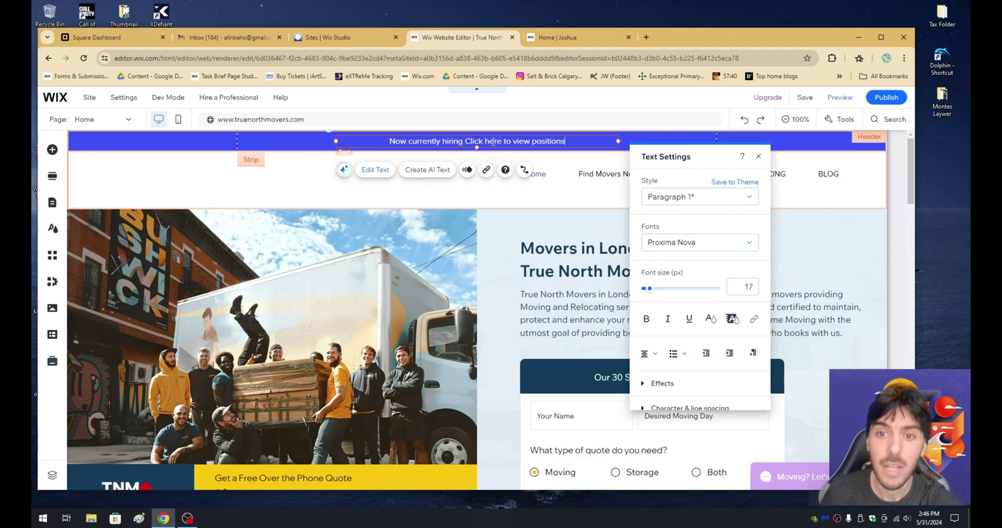
Step: Underline 'Click here to view positions' and link it to the Claims Policy page
{"action": "left_click_drag", "start_coordinate": [571, 140], "coordinate": [478, 140]}
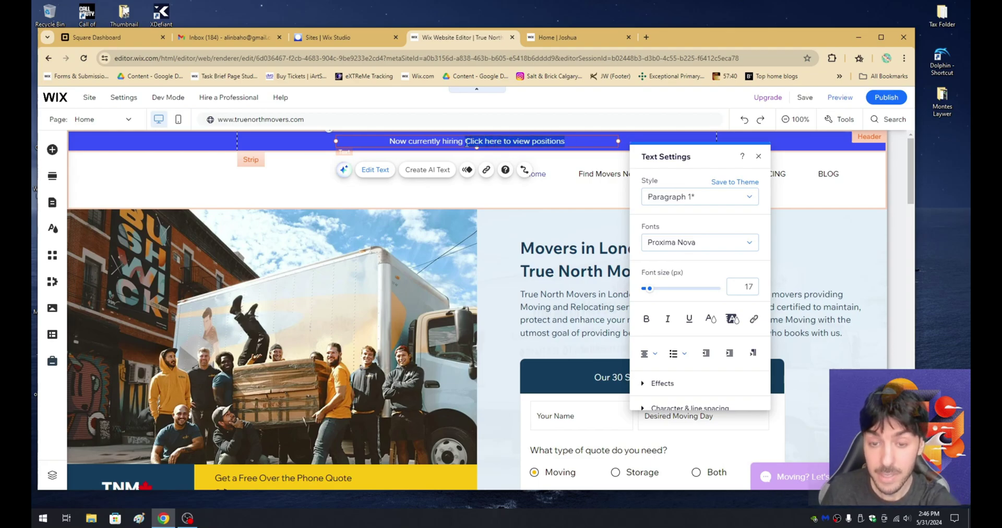
{"action": "left_click", "coordinate": [689, 317]}
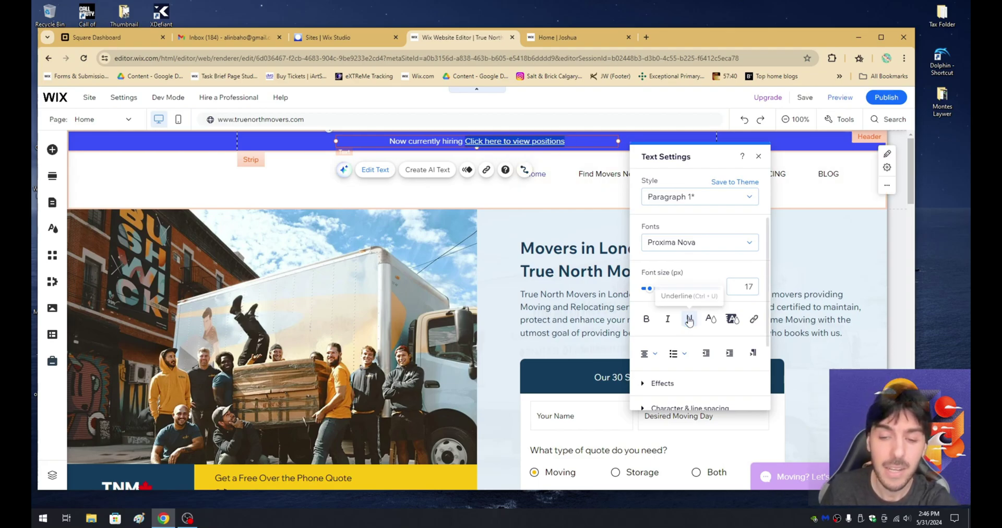
{"action": "left_click", "coordinate": [754, 320]}
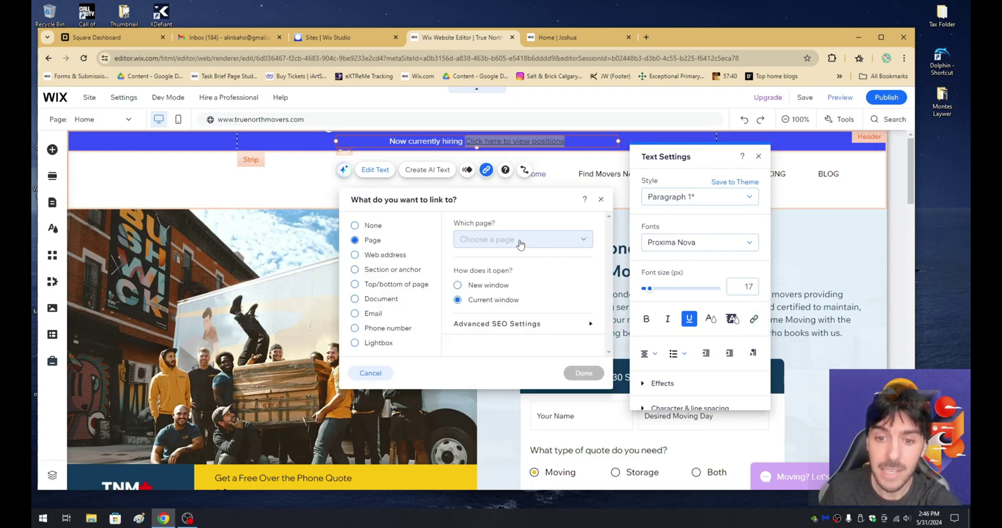
{"action": "left_click", "coordinate": [519, 239]}
{"action": "scroll", "coordinate": [519, 337], "scroll_direction": "down", "scroll_amount": 3}
{"action": "scroll", "coordinate": [519, 342], "scroll_direction": "down", "scroll_amount": 3}
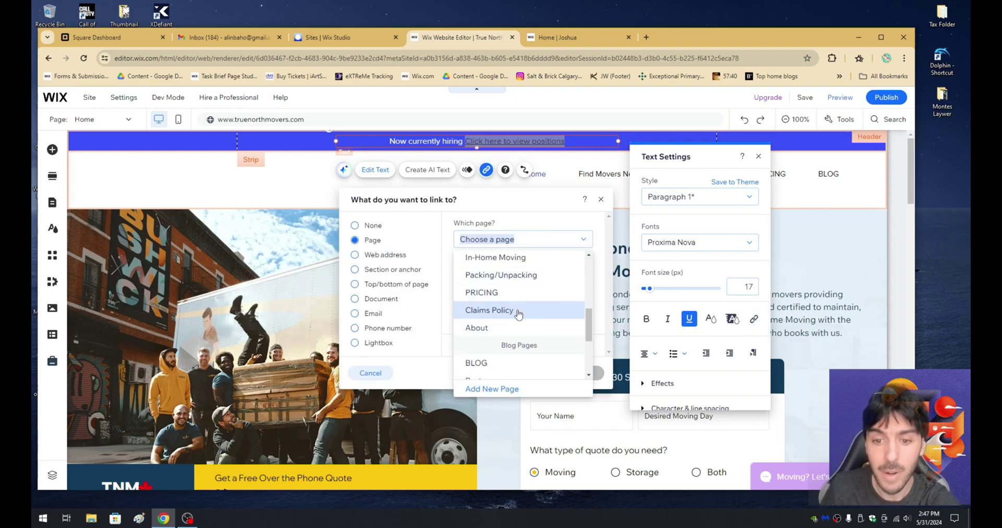
{"action": "left_click", "coordinate": [517, 312]}
{"action": "left_click", "coordinate": [580, 373]}
Step: Make the blue hiring strip a few pixels taller and move the hiring text down to recentre it
{"action": "left_click", "coordinate": [491, 269]}
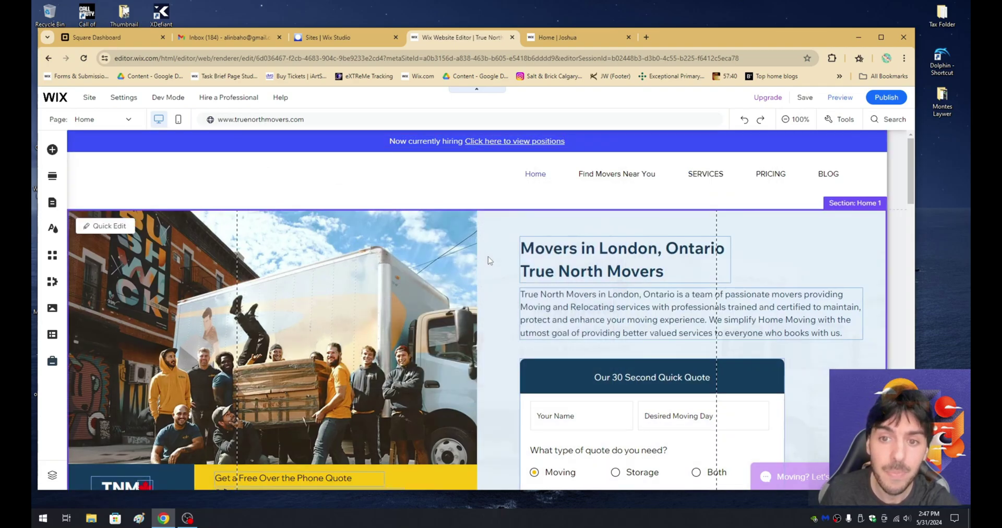
{"action": "left_click", "coordinate": [643, 145]}
{"action": "left_click", "coordinate": [643, 146]}
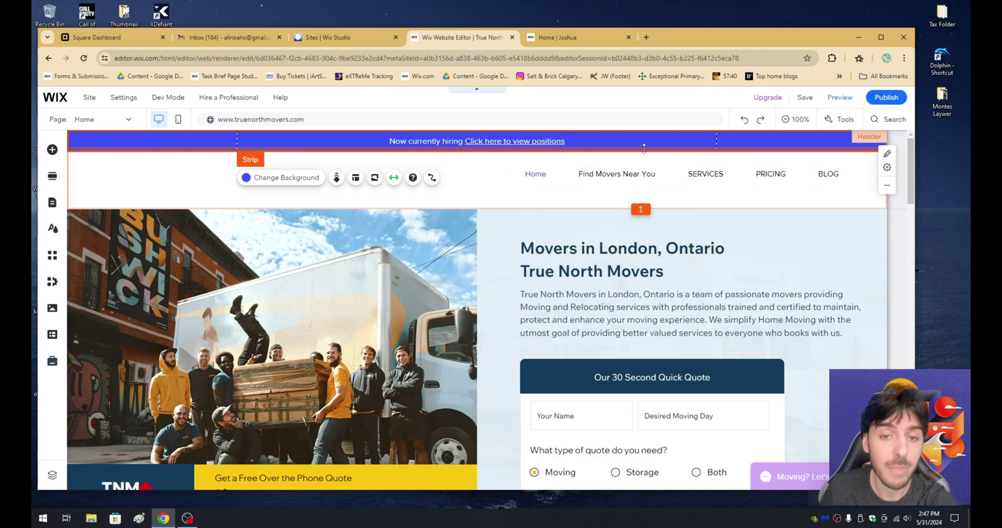
{"action": "left_click_drag", "start_coordinate": [644, 148], "coordinate": [644, 156]}
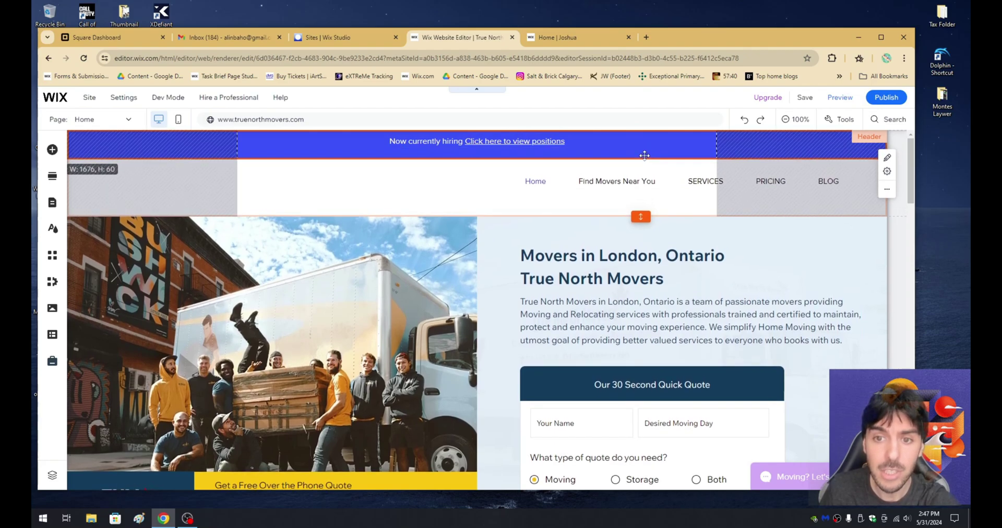
{"action": "left_click", "coordinate": [500, 139]}
{"action": "left_click_drag", "start_coordinate": [500, 140], "coordinate": [497, 145]}
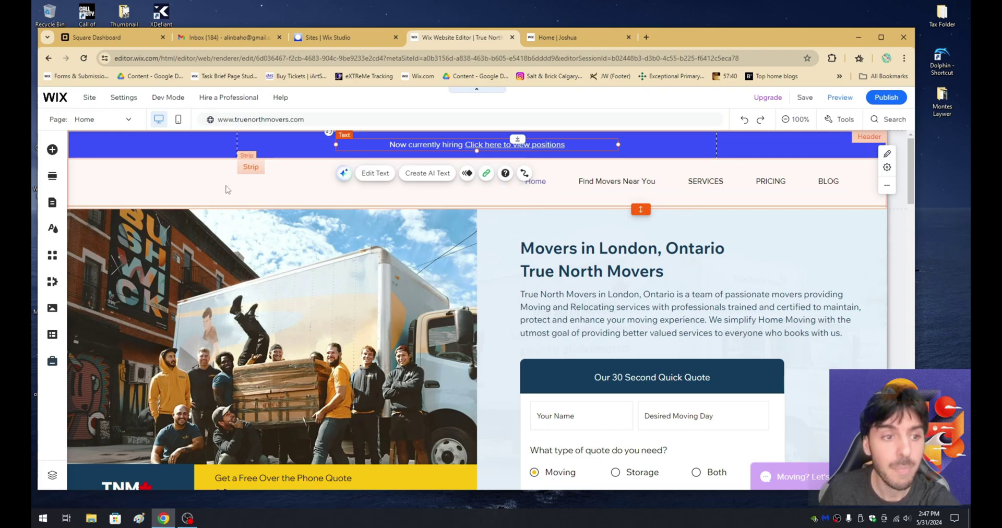
{"action": "left_click", "coordinate": [202, 184]}
{"action": "left_click", "coordinate": [182, 187]}
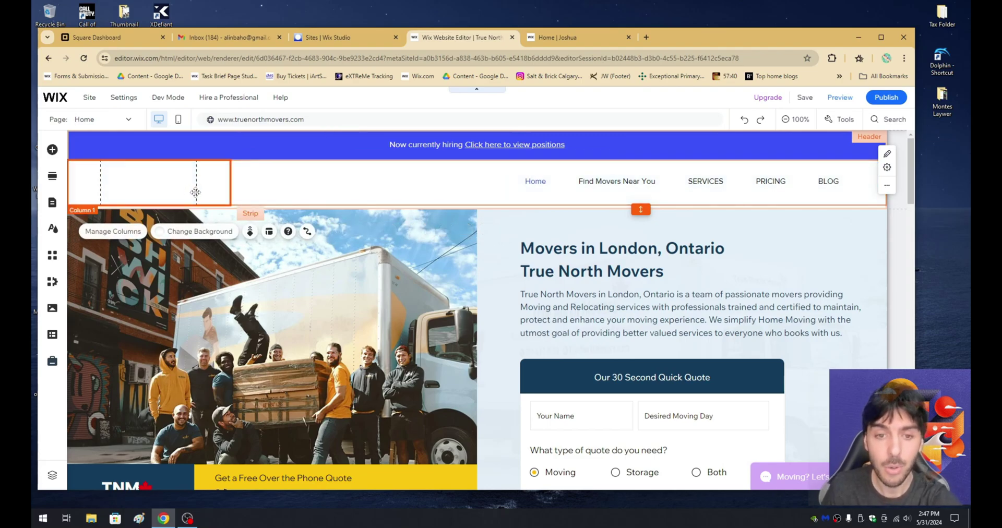
Step: Add the truck image from Site Images and drag it into the header's left column
{"action": "left_click", "coordinate": [53, 150]}
{"action": "left_click", "coordinate": [88, 183]}
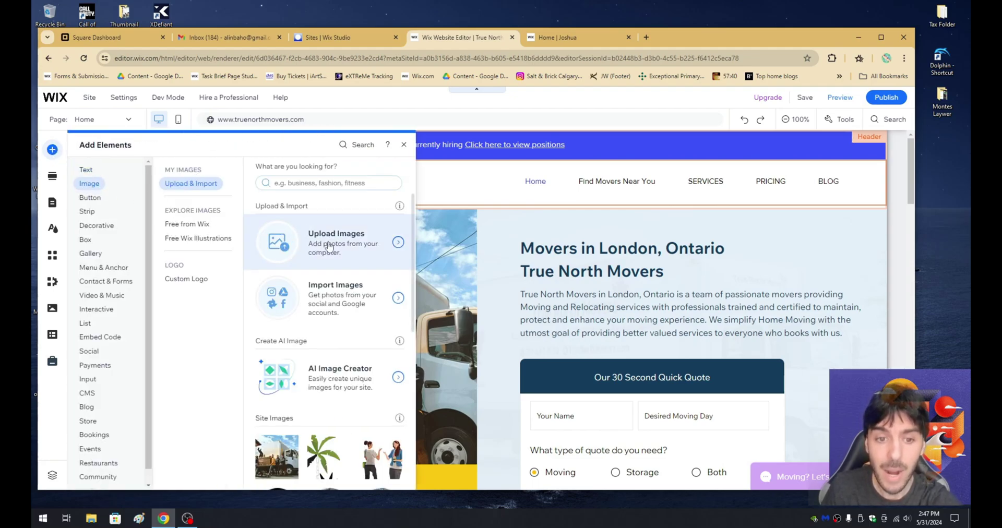
{"action": "left_click", "coordinate": [447, 231]}
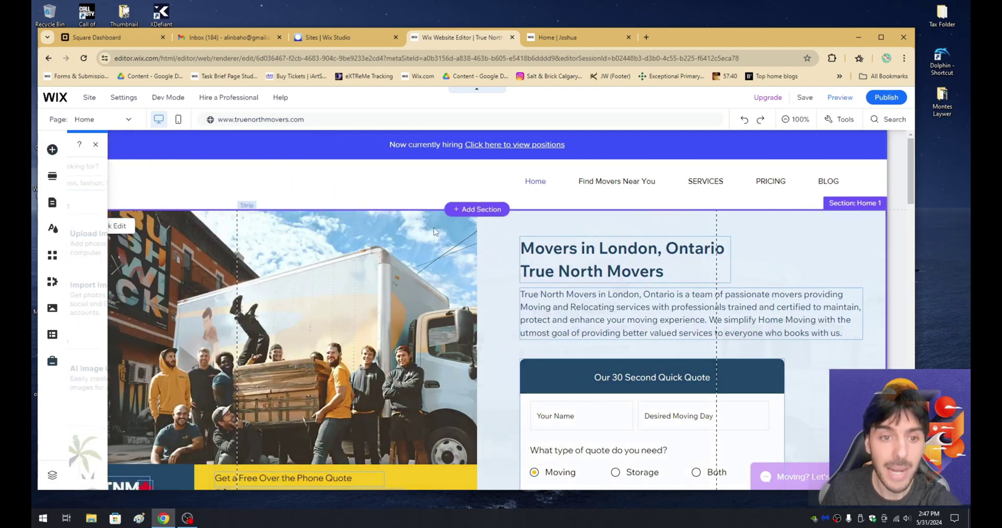
{"action": "left_click", "coordinate": [144, 188]}
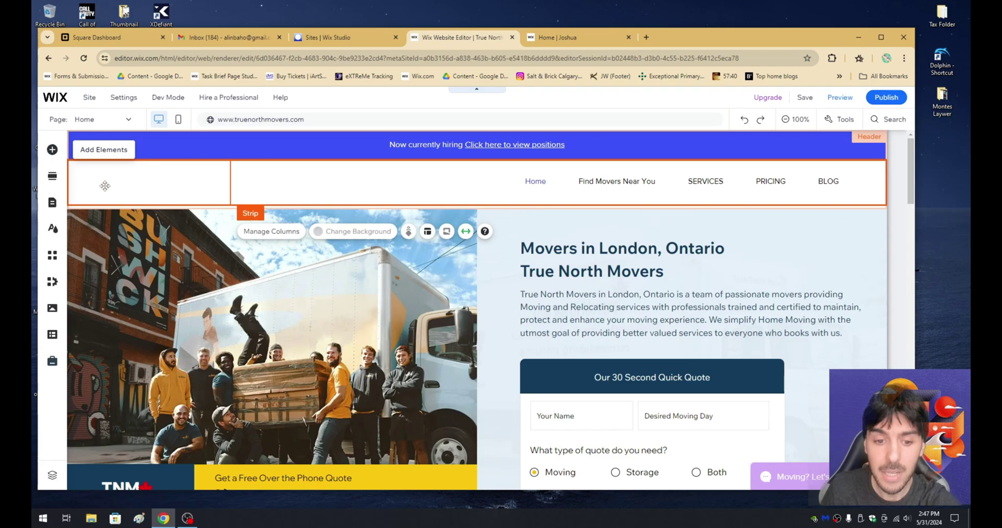
{"action": "left_click", "coordinate": [54, 155]}
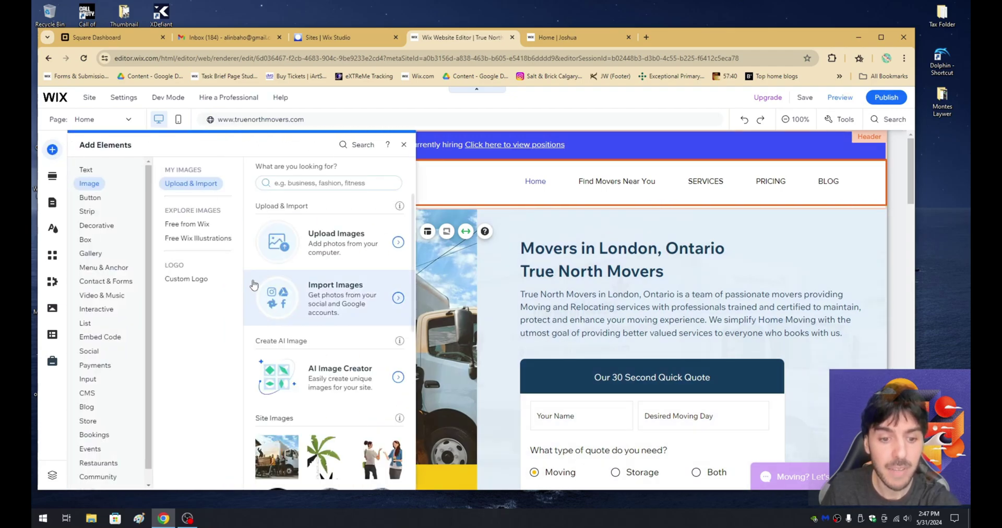
{"action": "scroll", "coordinate": [347, 349], "scroll_direction": "down", "scroll_amount": 3}
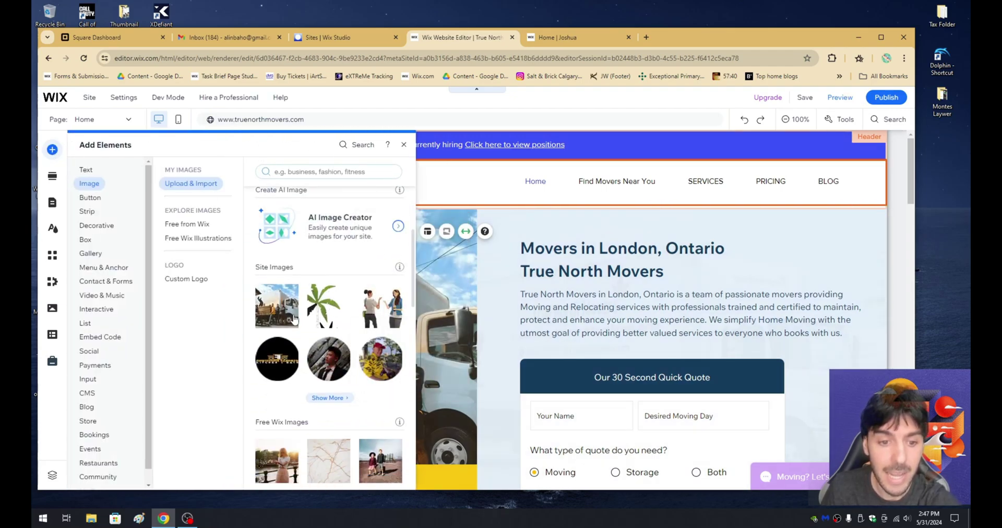
{"action": "left_click_drag", "start_coordinate": [281, 310], "coordinate": [469, 316]}
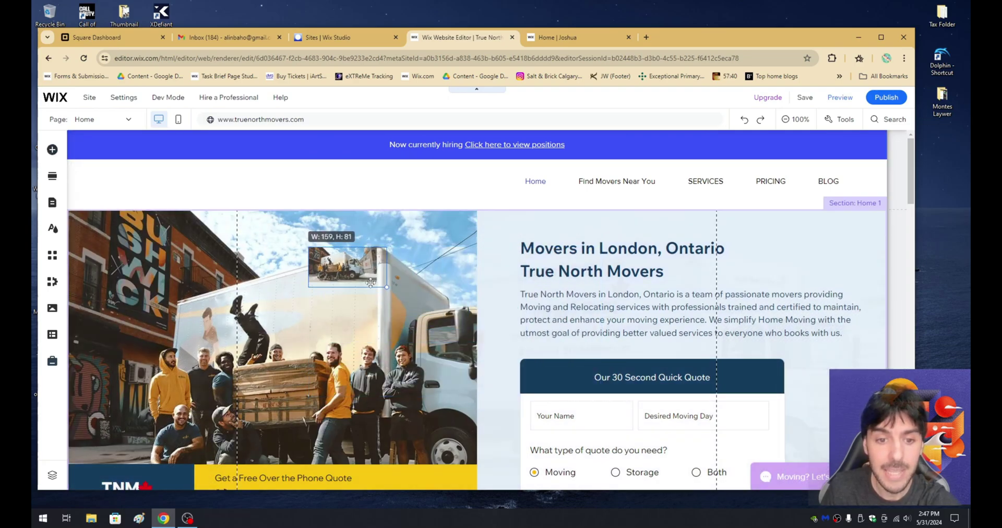
{"action": "left_click_drag", "start_coordinate": [470, 331], "coordinate": [157, 189]}
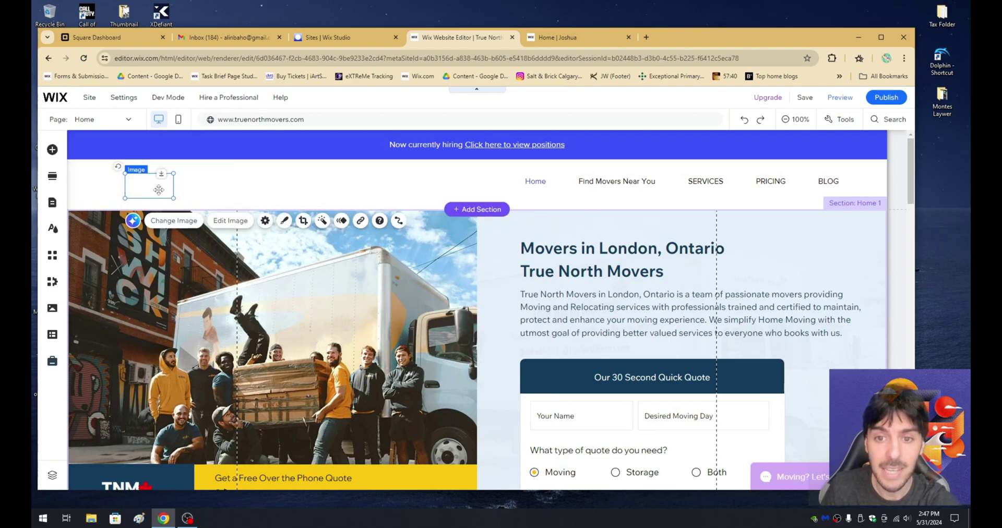
{"action": "left_click", "coordinate": [519, 286]}
{"action": "left_click", "coordinate": [590, 185]}
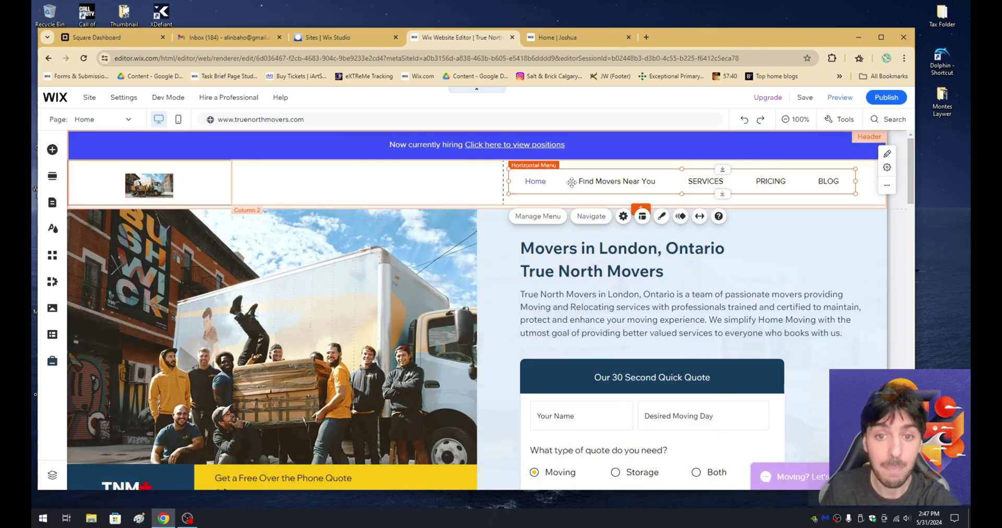
{"action": "left_click", "coordinate": [326, 224]}
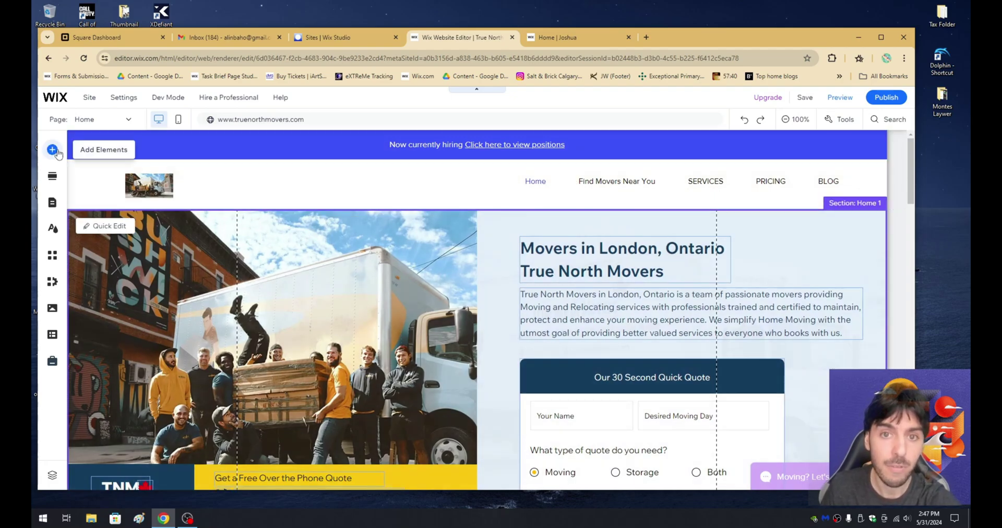
Step: Add a themed button to the right side of the header
{"action": "left_click", "coordinate": [58, 154]}
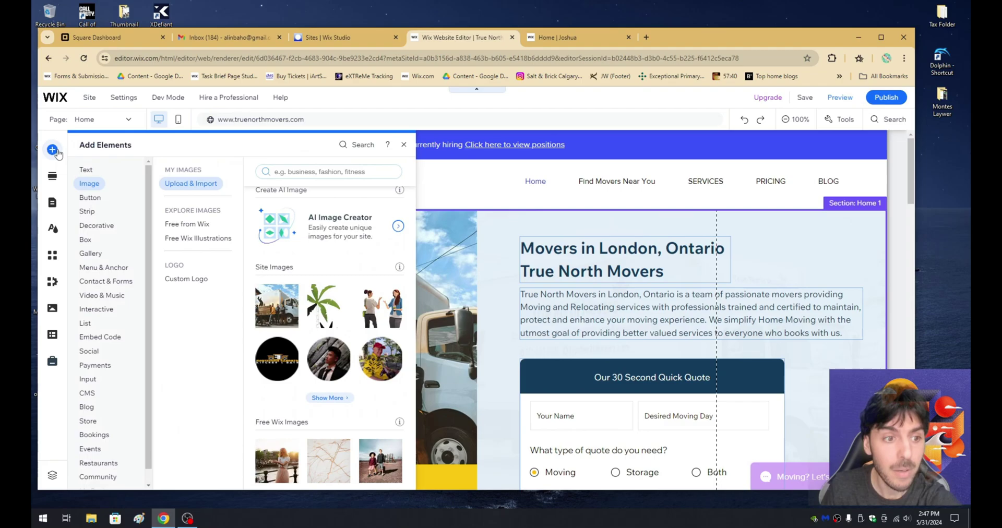
{"action": "left_click", "coordinate": [96, 202]}
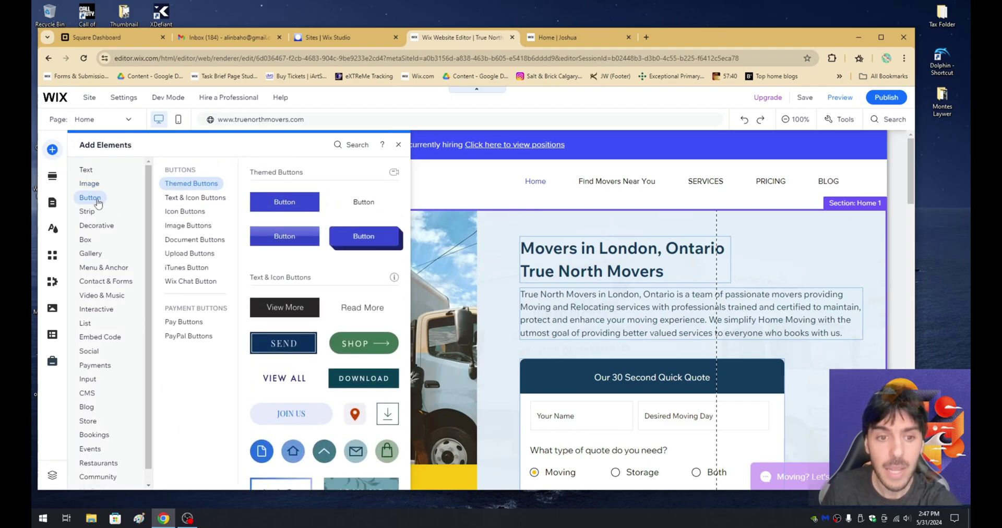
{"action": "left_click_drag", "start_coordinate": [285, 204], "coordinate": [726, 182]}
Step: Move the button to the header's right end with the navigation menu beside it
{"action": "left_click", "coordinate": [642, 181]}
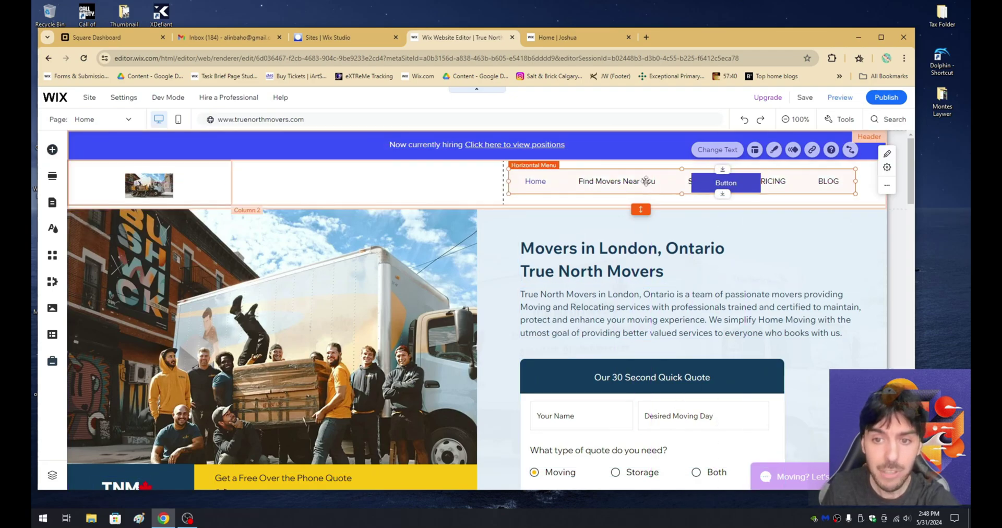
{"action": "left_click_drag", "start_coordinate": [642, 180], "coordinate": [480, 182]}
{"action": "left_click", "coordinate": [743, 182]}
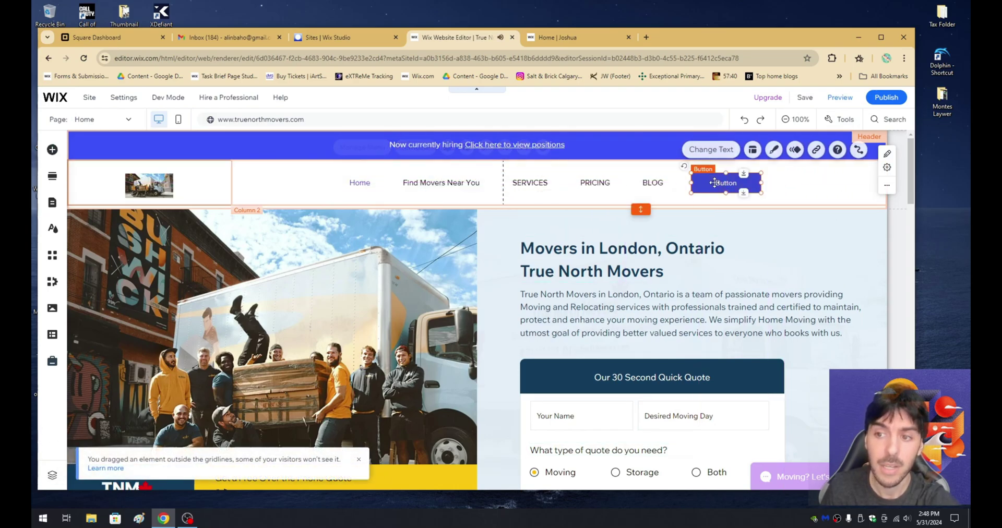
{"action": "left_click_drag", "start_coordinate": [743, 182], "coordinate": [851, 182]}
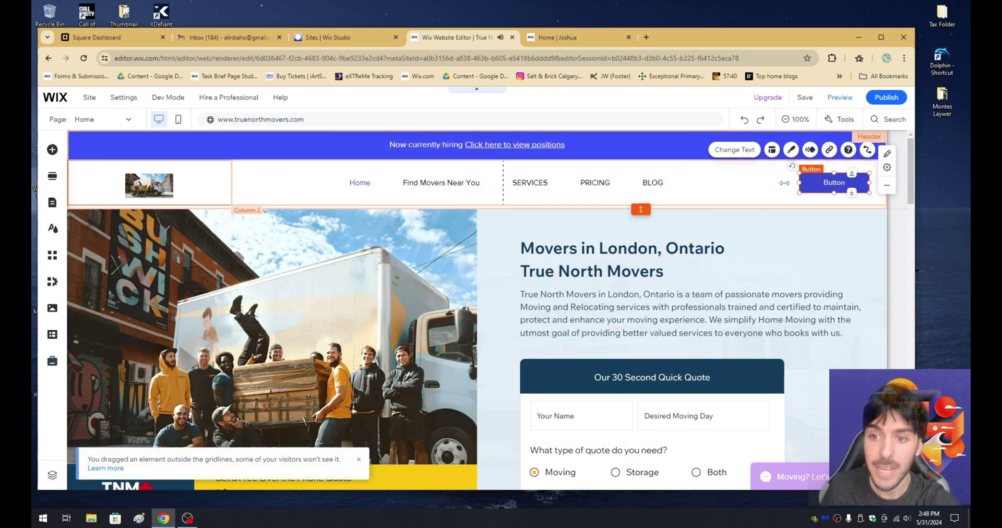
{"action": "left_click", "coordinate": [642, 182]}
{"action": "left_click_drag", "start_coordinate": [642, 182], "coordinate": [747, 183]}
Step: Relabel the button 'Call to Action', leaving it without a page link
{"action": "left_click", "coordinate": [834, 182]}
{"action": "left_click", "coordinate": [753, 154]}
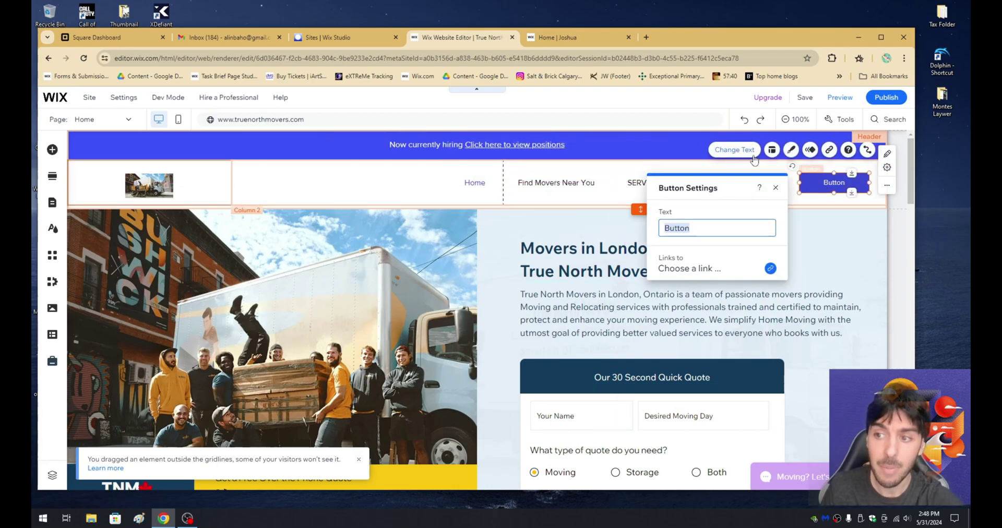
{"action": "type", "text": "Cal"}
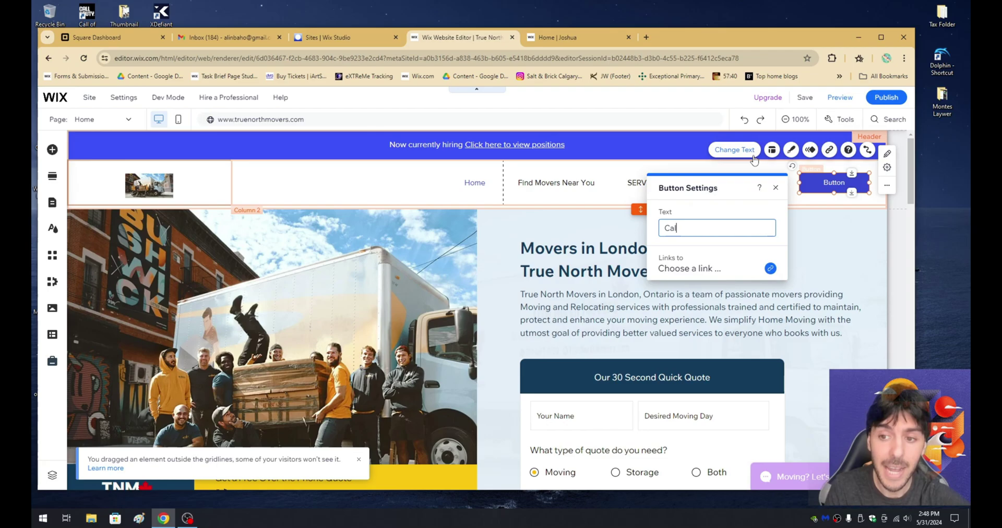
{"action": "type", "text": "l to Action"}
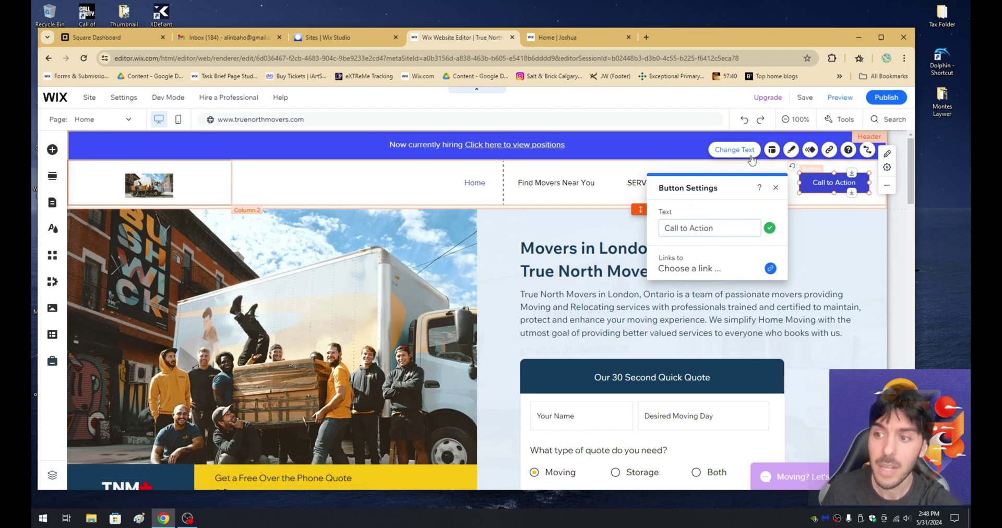
{"action": "left_click", "coordinate": [770, 268]}
{"action": "left_click", "coordinate": [522, 239]}
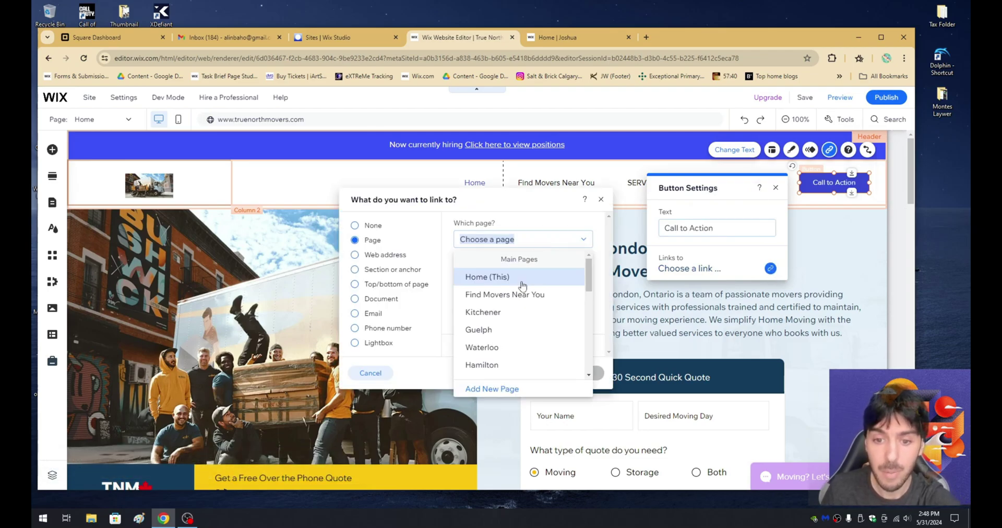
{"action": "left_click", "coordinate": [601, 199]}
{"action": "left_click", "coordinate": [601, 199]}
{"action": "left_click", "coordinate": [621, 222]}
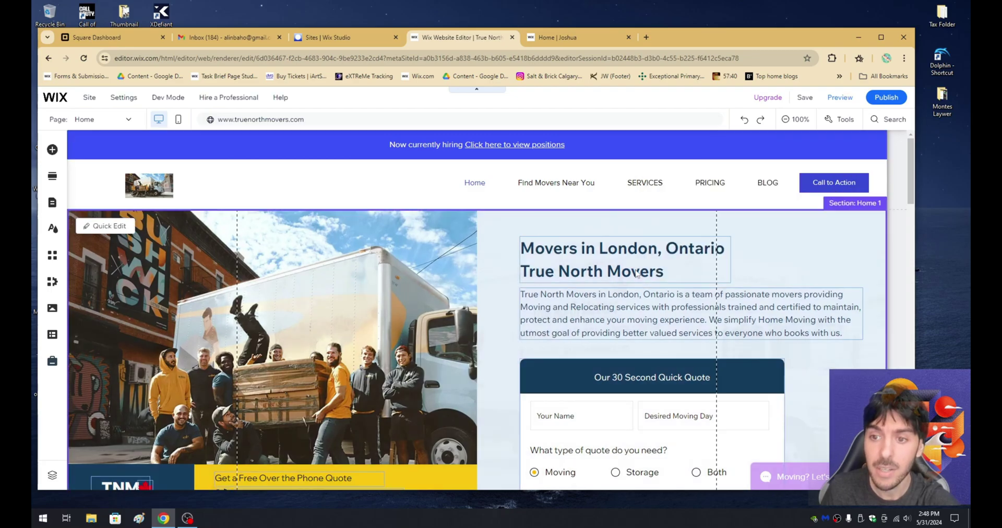
Step: Narrow the navigation menu from its left edge so it sits at the right
{"action": "left_click", "coordinate": [552, 184]}
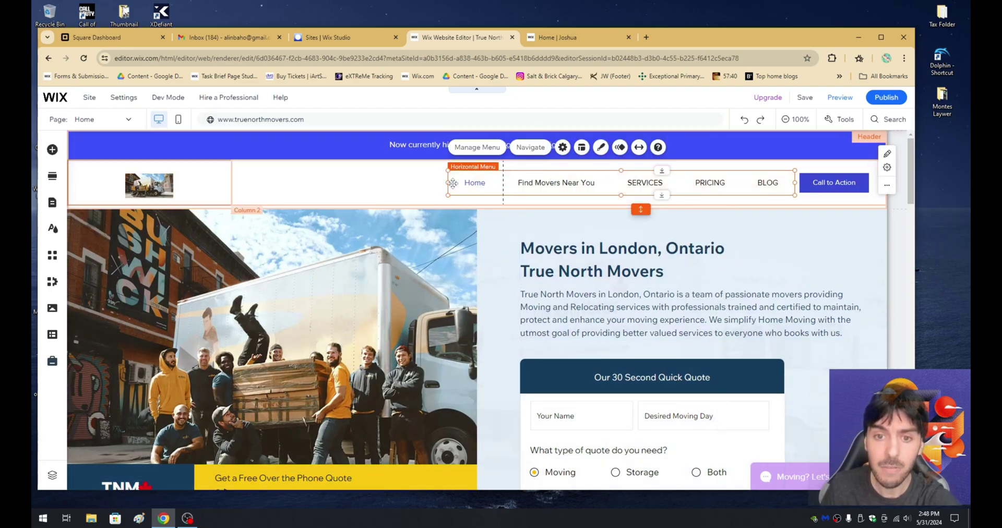
{"action": "left_click_drag", "start_coordinate": [447, 183], "coordinate": [479, 181]}
{"action": "left_click", "coordinate": [503, 250]}
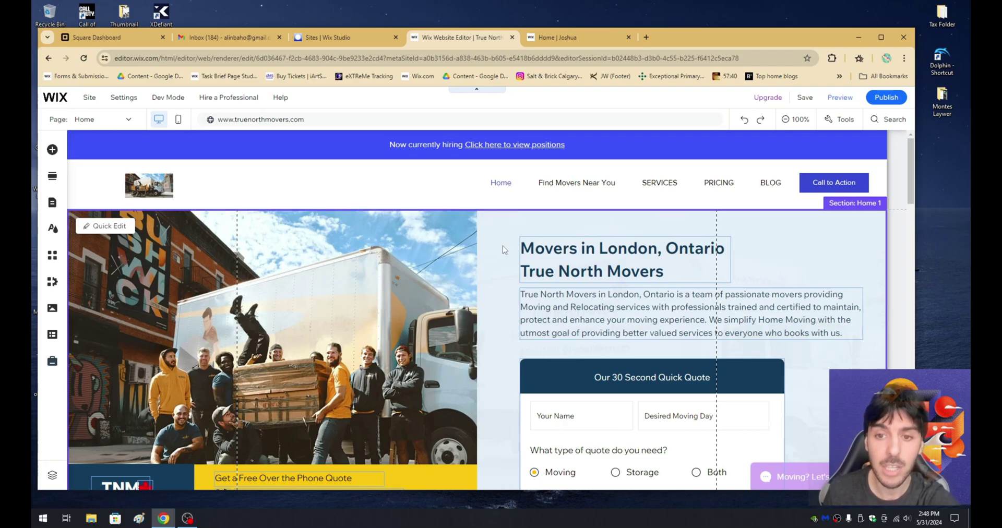
{"action": "left_click", "coordinate": [562, 182]}
{"action": "left_click", "coordinate": [588, 39]}
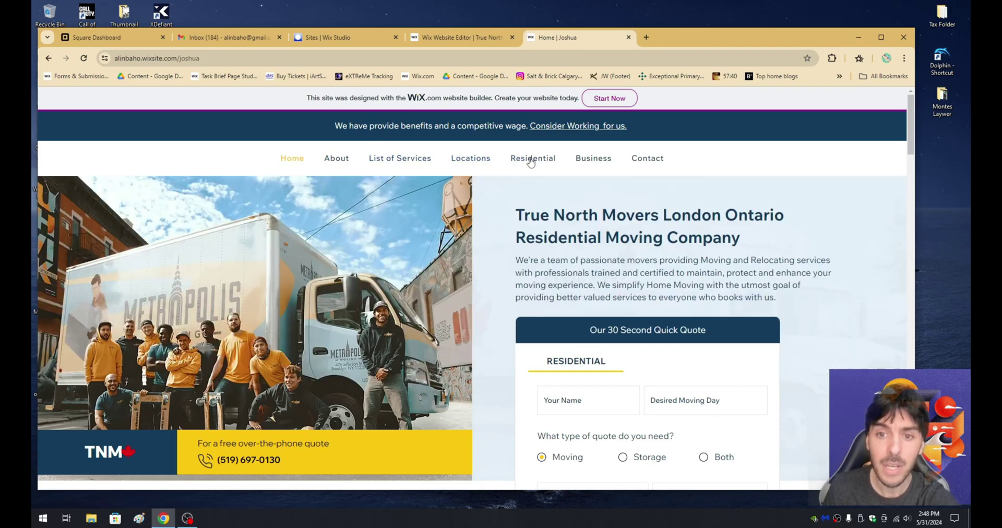
{"action": "mouse_move", "coordinate": [389, 163]}
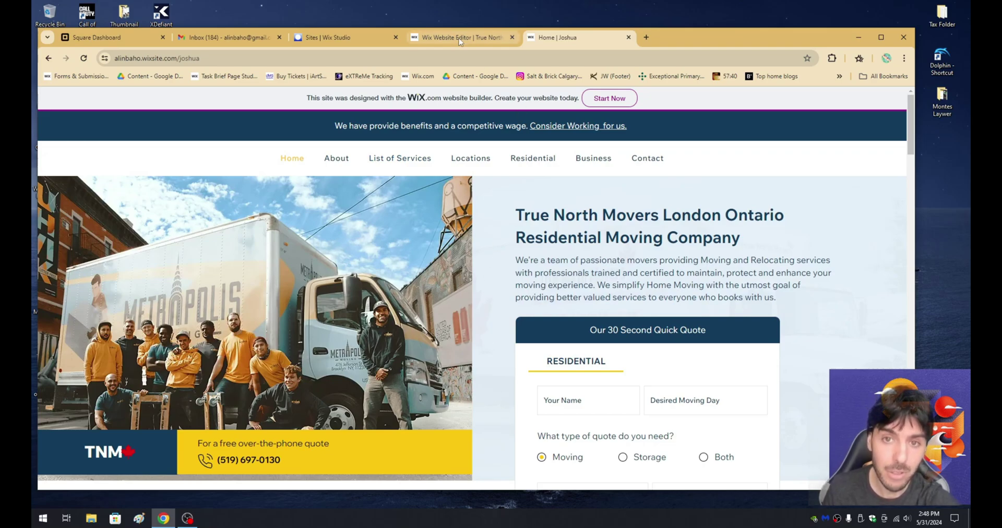
{"action": "left_click", "coordinate": [459, 39]}
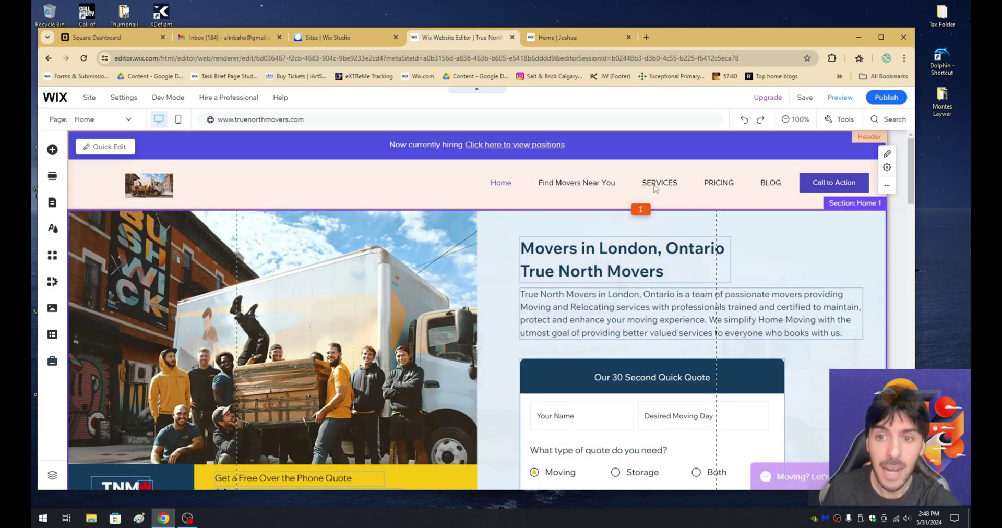
Step: Set the header's scroll behaviour to Freezes, restore its height, and preview the page
{"action": "left_click_drag", "start_coordinate": [641, 209], "coordinate": [642, 228]}
{"action": "left_click", "coordinate": [412, 224]}
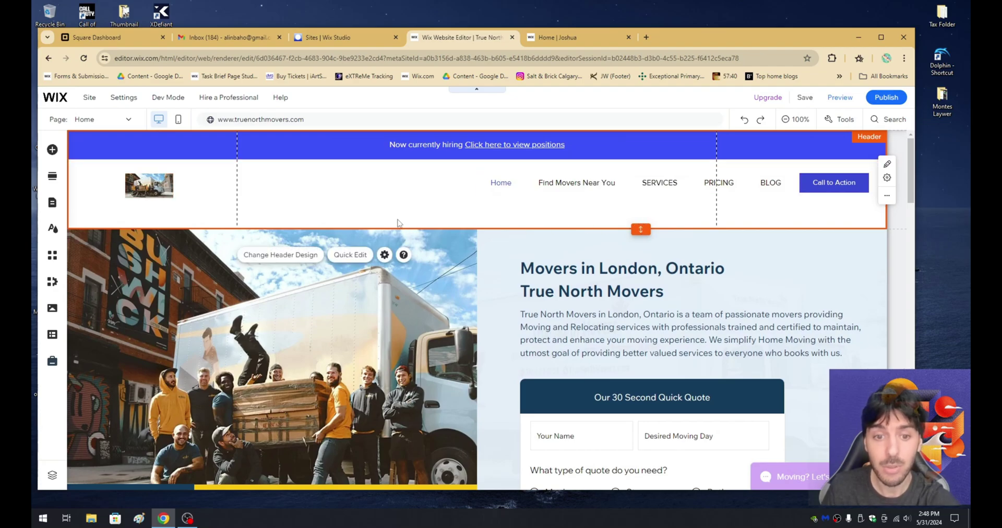
{"action": "left_click", "coordinate": [385, 255]}
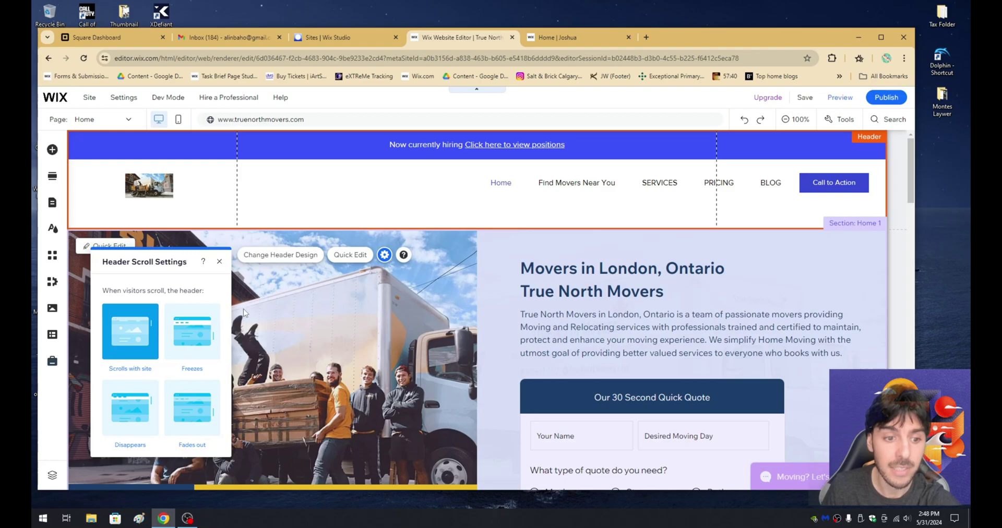
{"action": "left_click", "coordinate": [189, 340]}
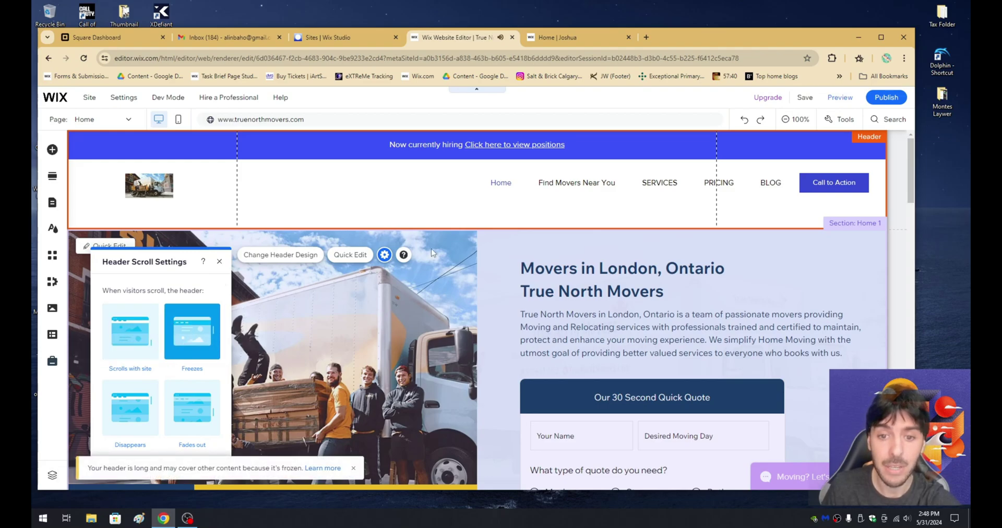
{"action": "left_click_drag", "start_coordinate": [639, 225], "coordinate": [640, 206]}
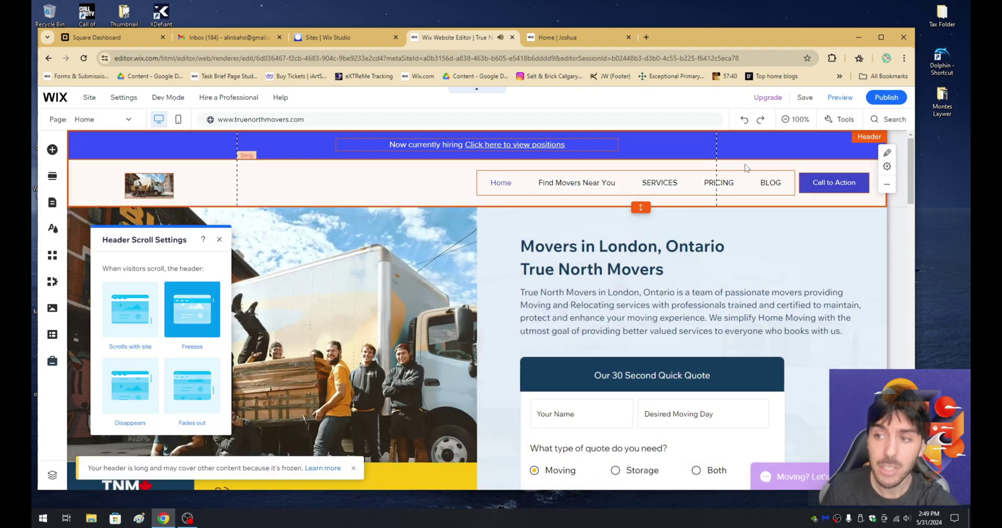
{"action": "left_click", "coordinate": [838, 98]}
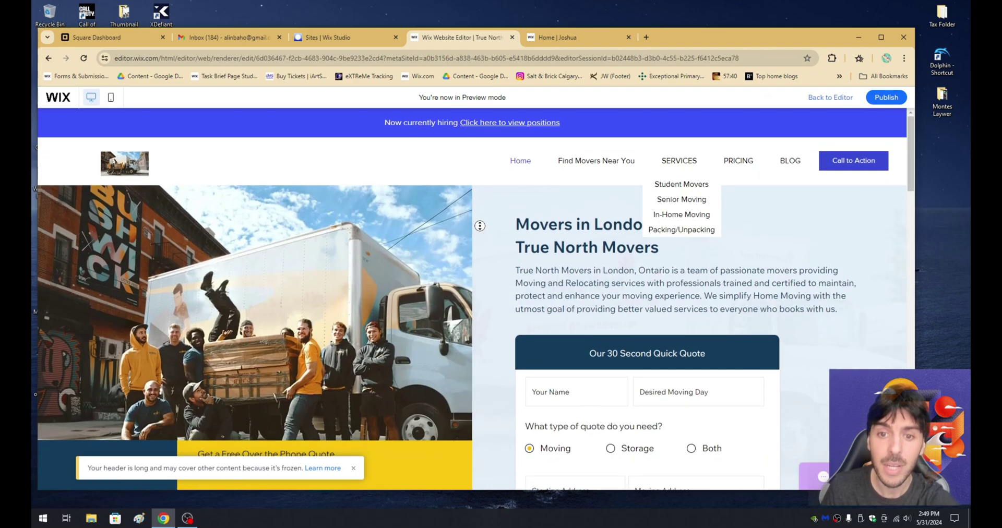
Step: Scroll the preview to the pricing section to check the header stays pinned, then return to editing
{"action": "scroll", "coordinate": [486, 251], "scroll_direction": "down", "scroll_amount": 1}
{"action": "scroll", "coordinate": [486, 251], "scroll_direction": "down", "scroll_amount": 4}
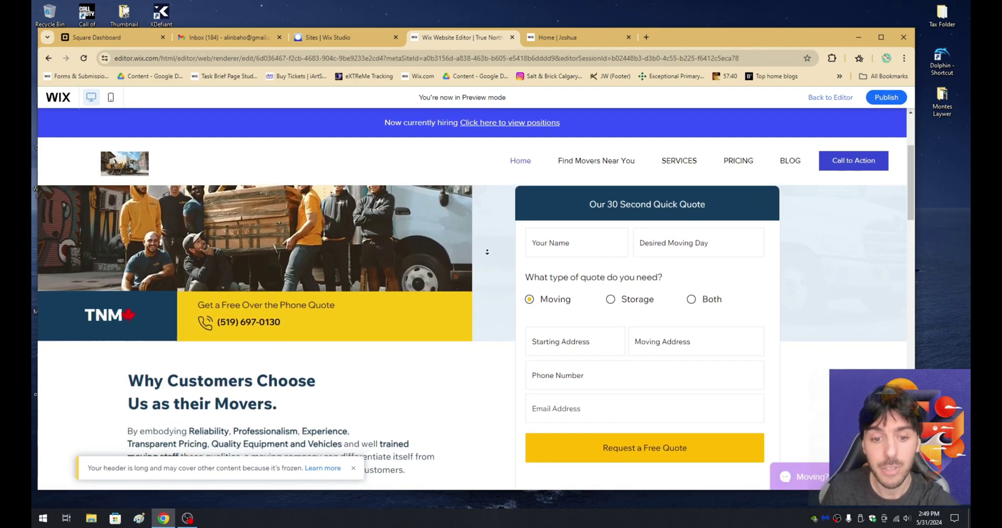
{"action": "scroll", "coordinate": [489, 255], "scroll_direction": "down", "scroll_amount": 5}
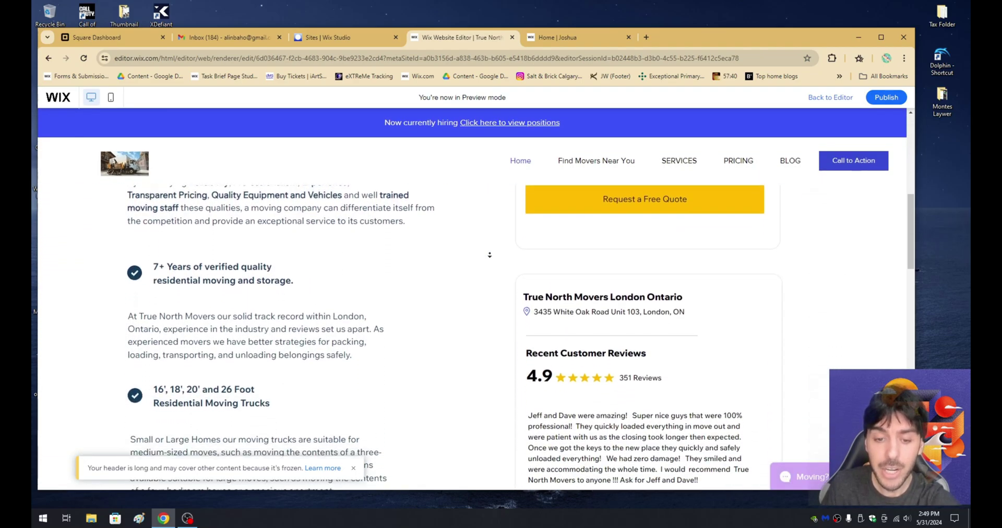
{"action": "scroll", "coordinate": [490, 255], "scroll_direction": "down", "scroll_amount": 5}
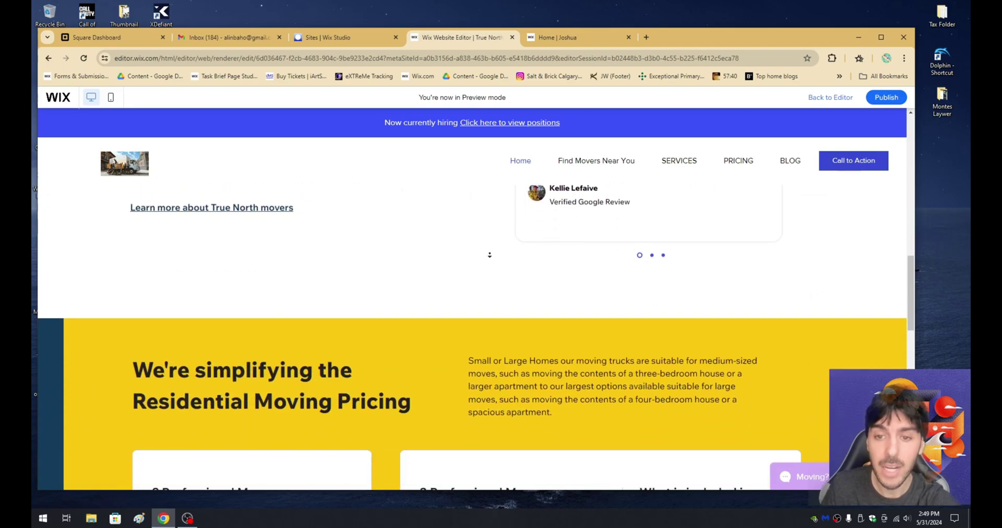
{"action": "scroll", "coordinate": [490, 251], "scroll_direction": "down", "scroll_amount": 2}
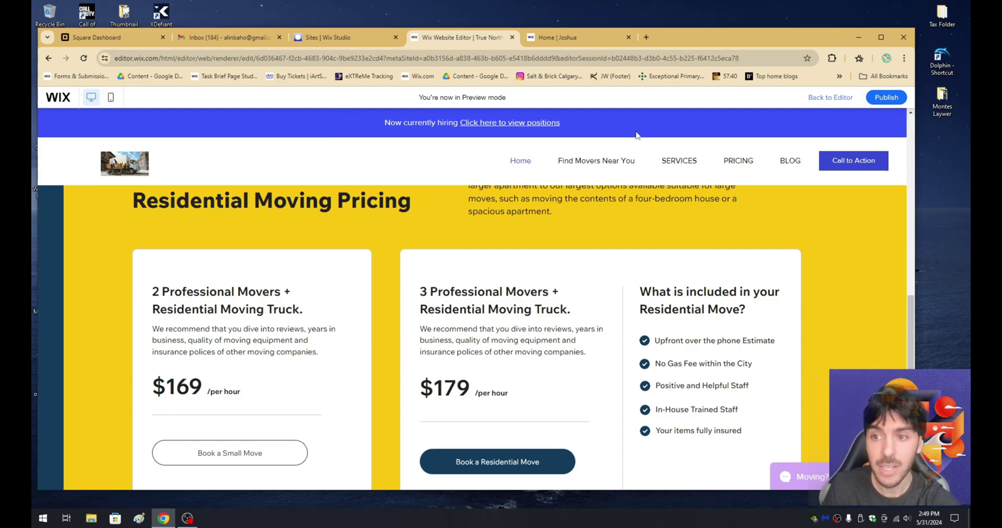
{"action": "left_click", "coordinate": [838, 98]}
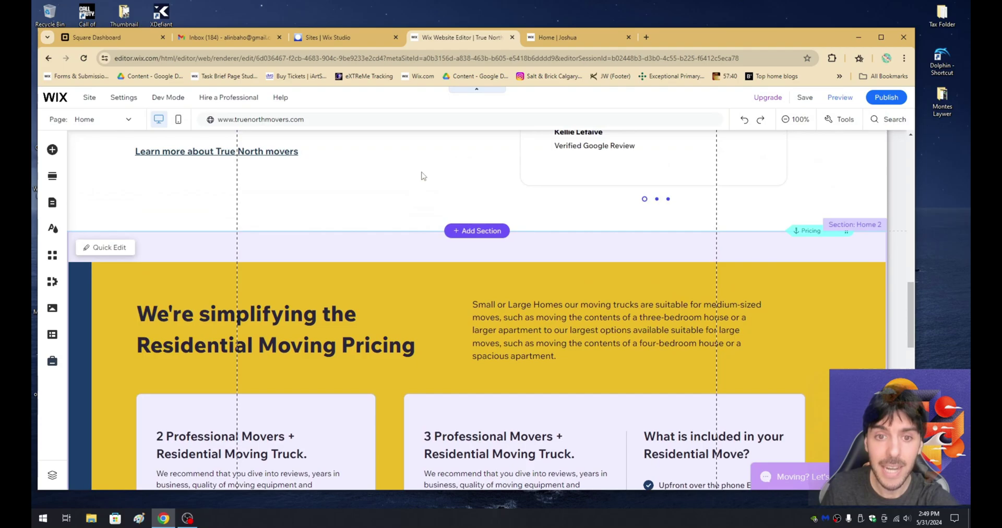
Step: Split the blue hiring strip into four columns through Strip Layout and Manage Columns
{"action": "scroll", "coordinate": [423, 176], "scroll_direction": "up", "scroll_amount": 10}
{"action": "left_click", "coordinate": [365, 157]}
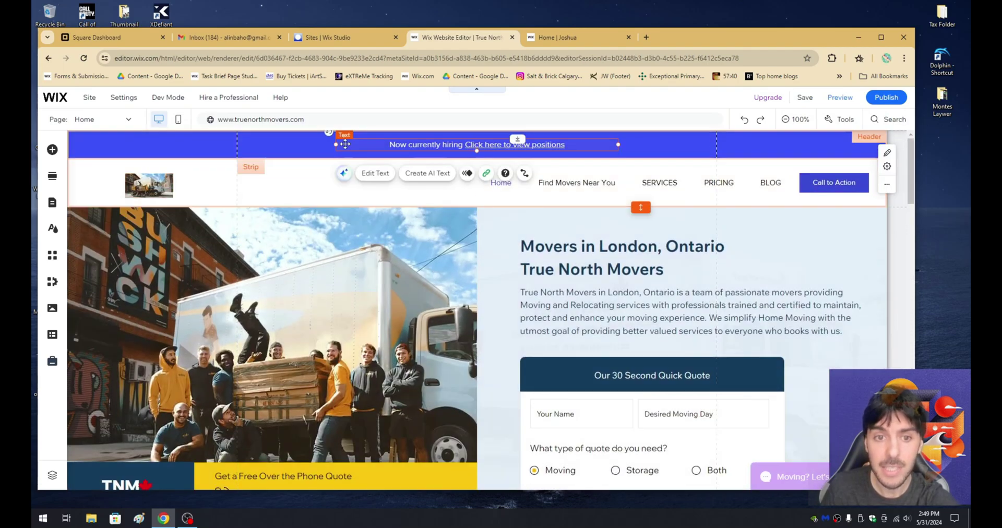
{"action": "left_click", "coordinate": [344, 145]}
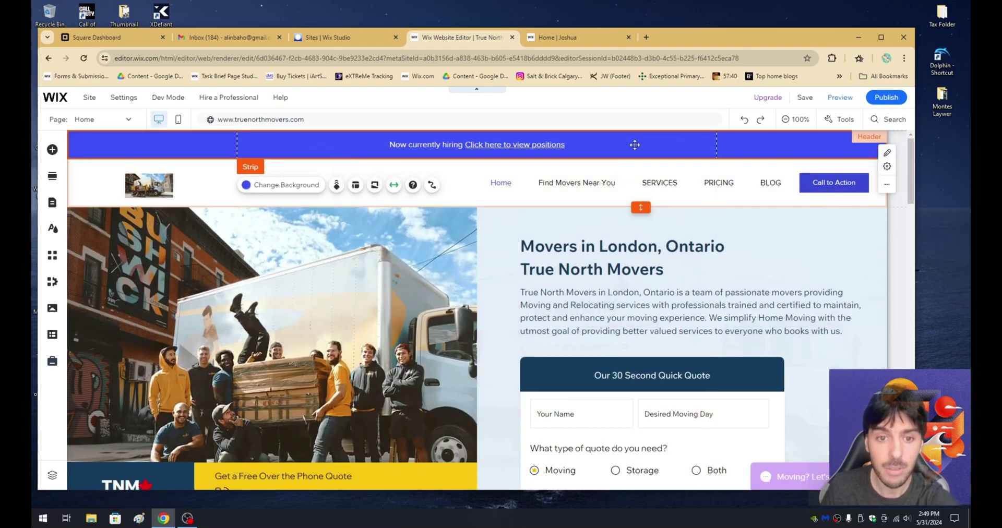
{"action": "left_click", "coordinate": [356, 185]}
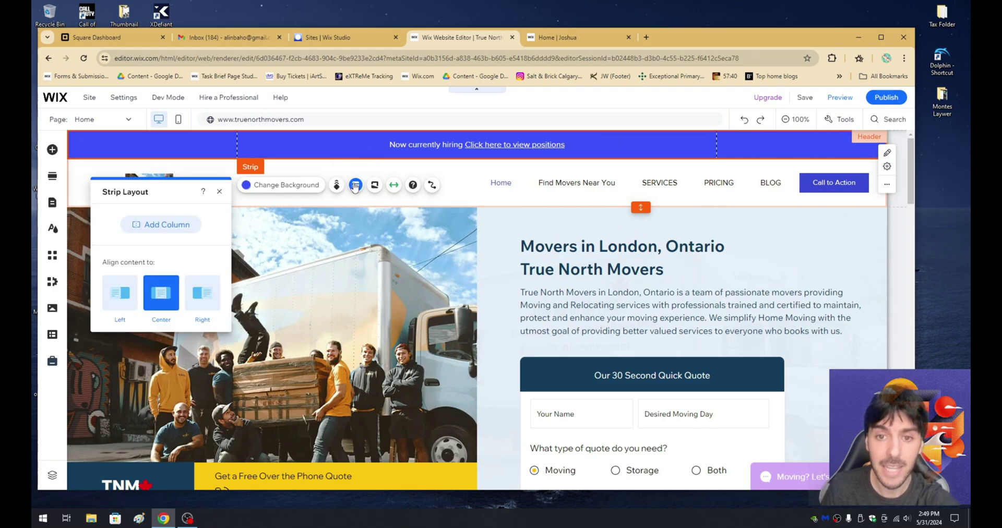
{"action": "left_click", "coordinate": [173, 224]}
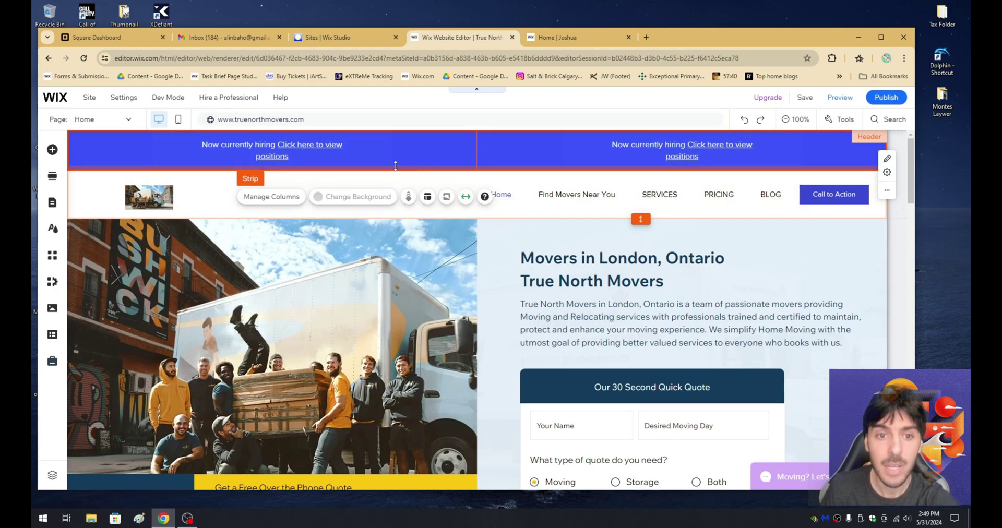
{"action": "left_click", "coordinate": [288, 199]}
{"action": "left_click", "coordinate": [175, 237]}
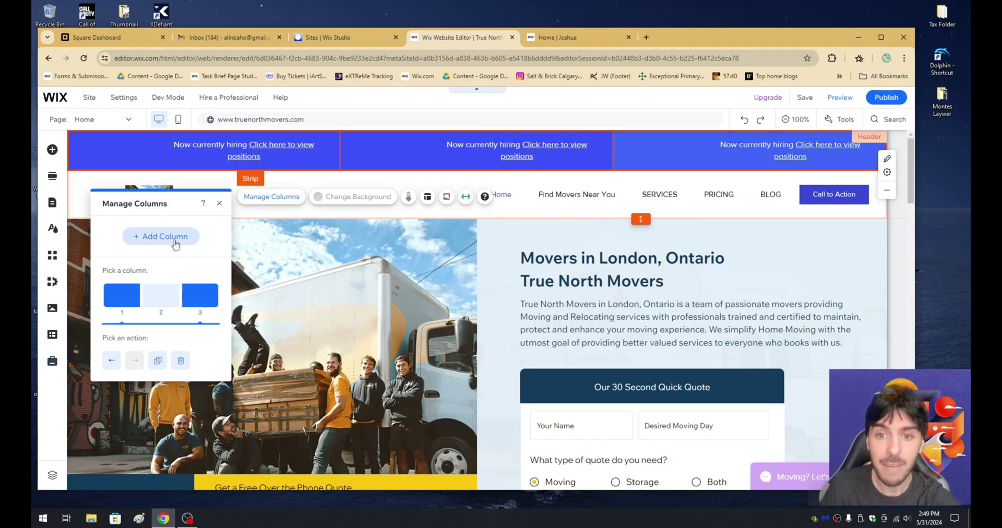
{"action": "left_click", "coordinate": [175, 237]}
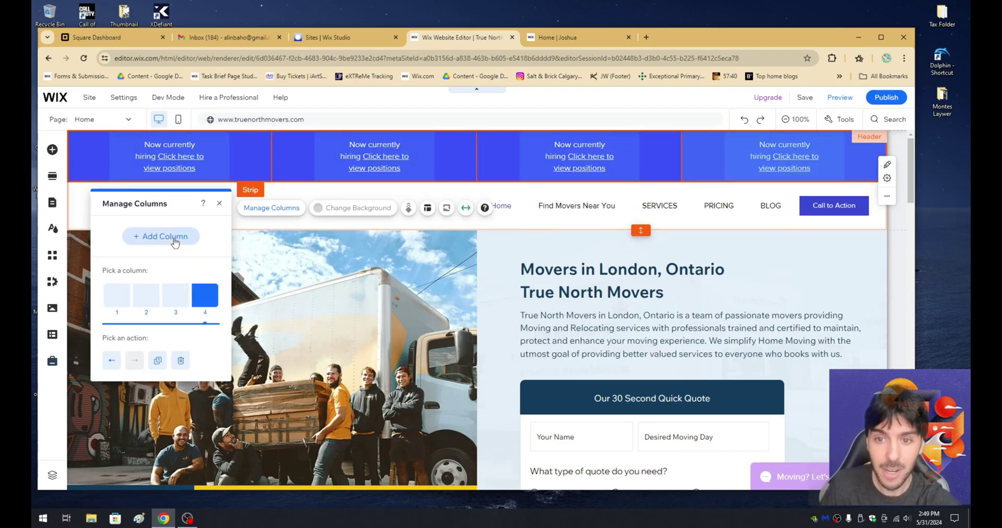
{"action": "key", "text": "Escape"}
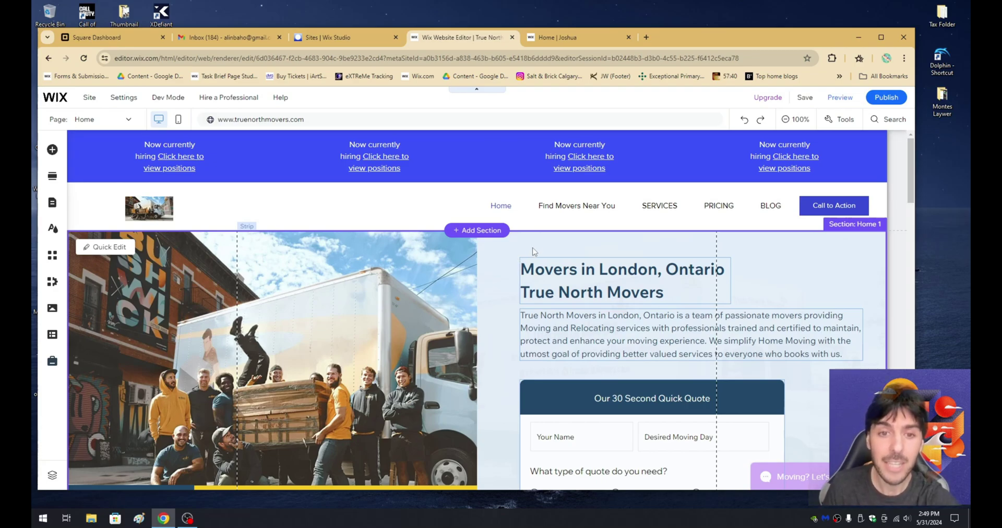
Step: Switch to the published reference site to compare its hiring strip and Locations menu
{"action": "left_click", "coordinate": [562, 41]}
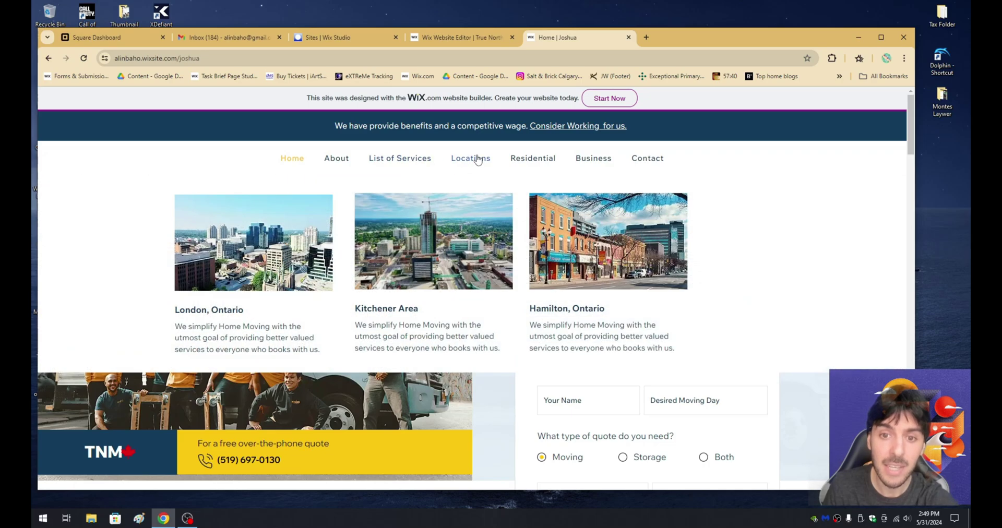